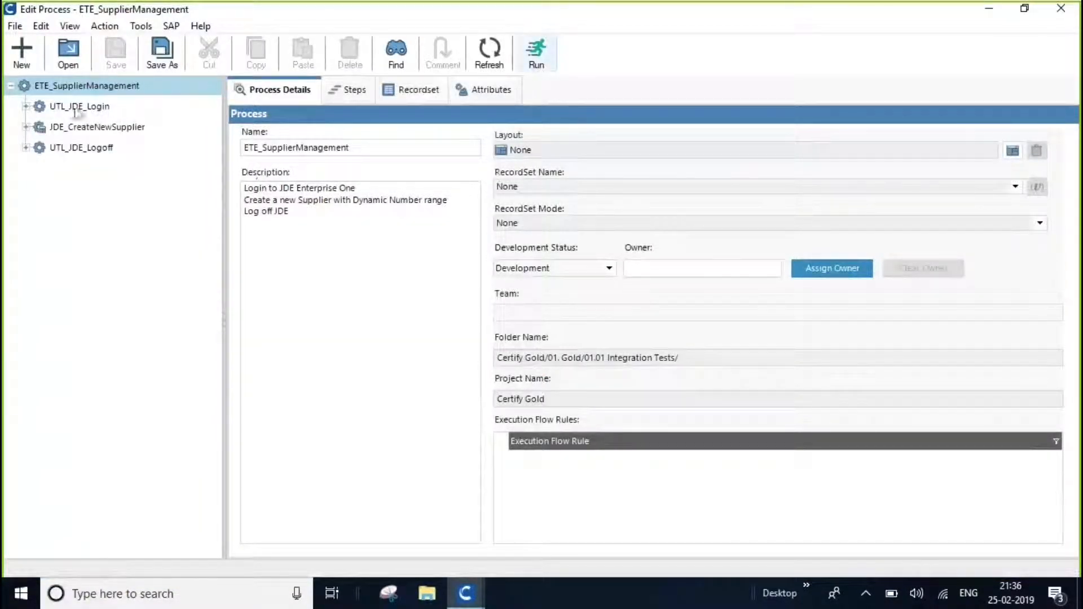
Run the ETE_SupplierManagement process with its existing run configuration and sign in to JD Edwards.
left_click(538, 66)
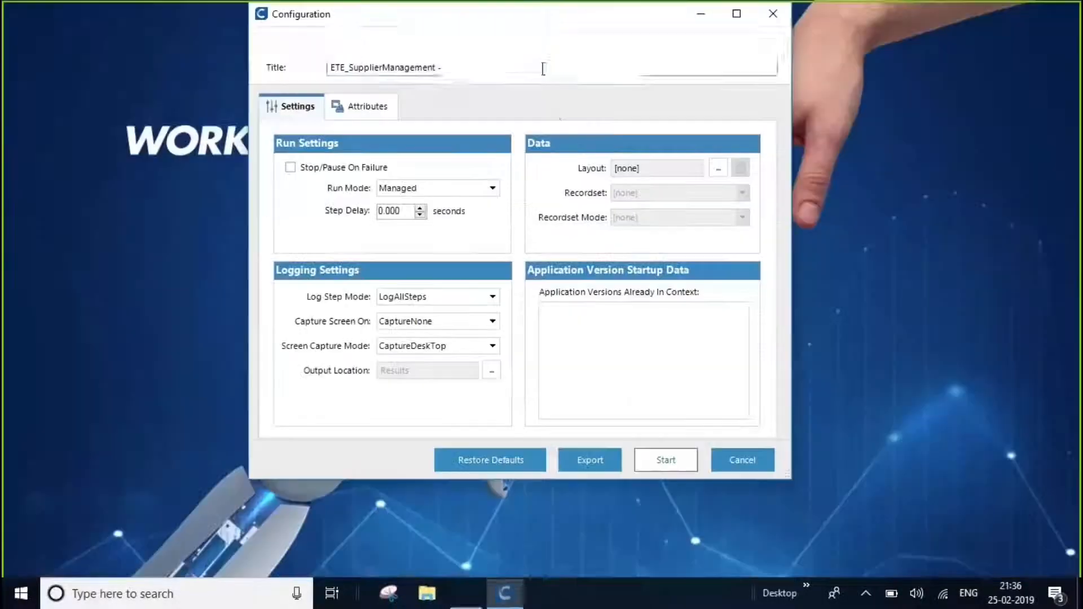
left_click(661, 456)
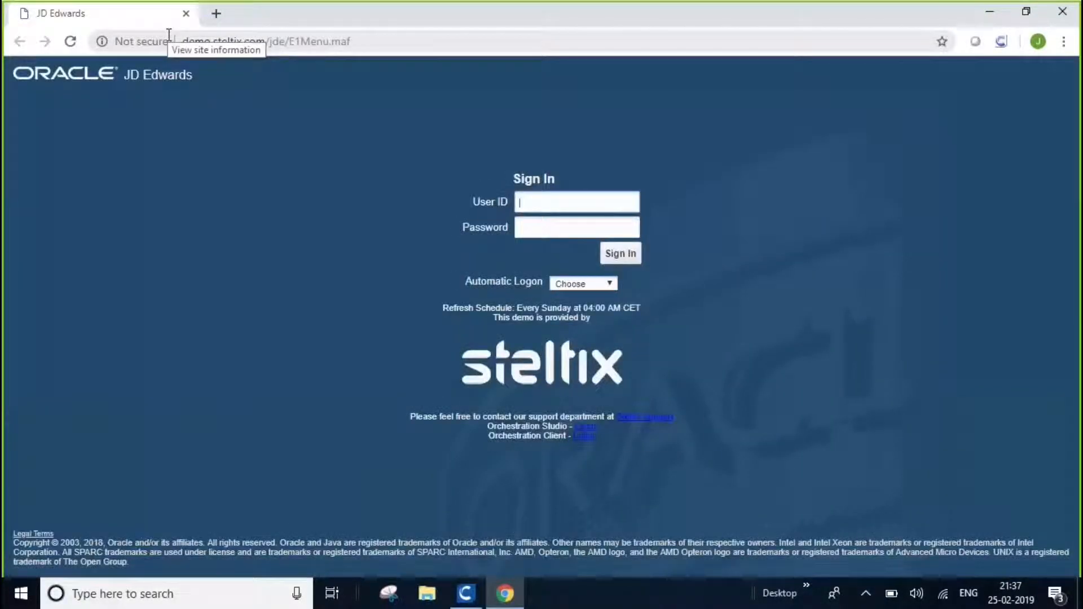
left_click(621, 255)
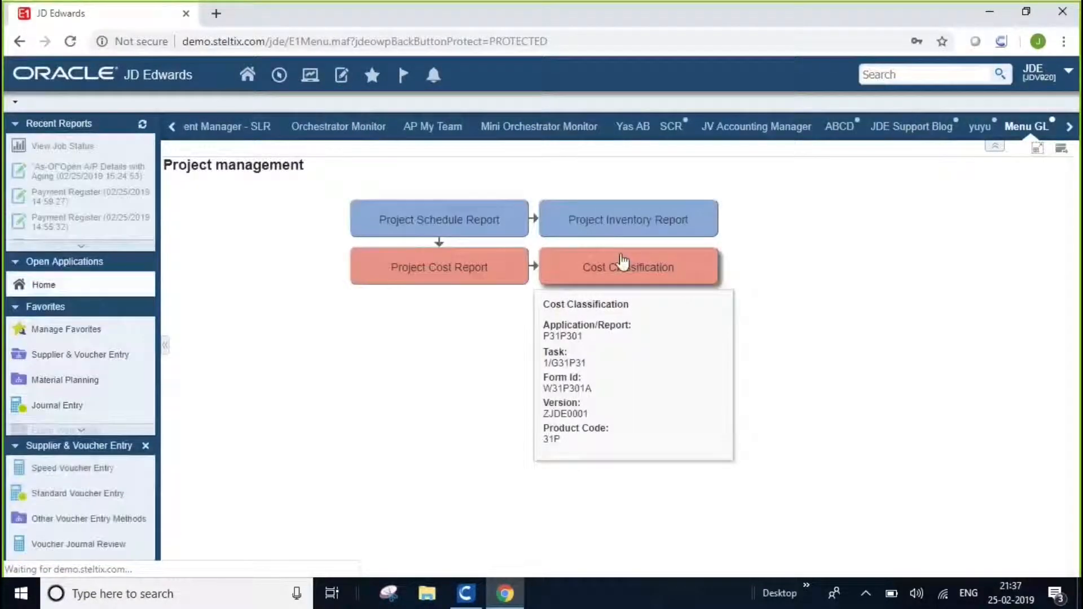
Open the Manage Suppliers application from the AP My Team page.
left_click(172, 127)
left_click(172, 128)
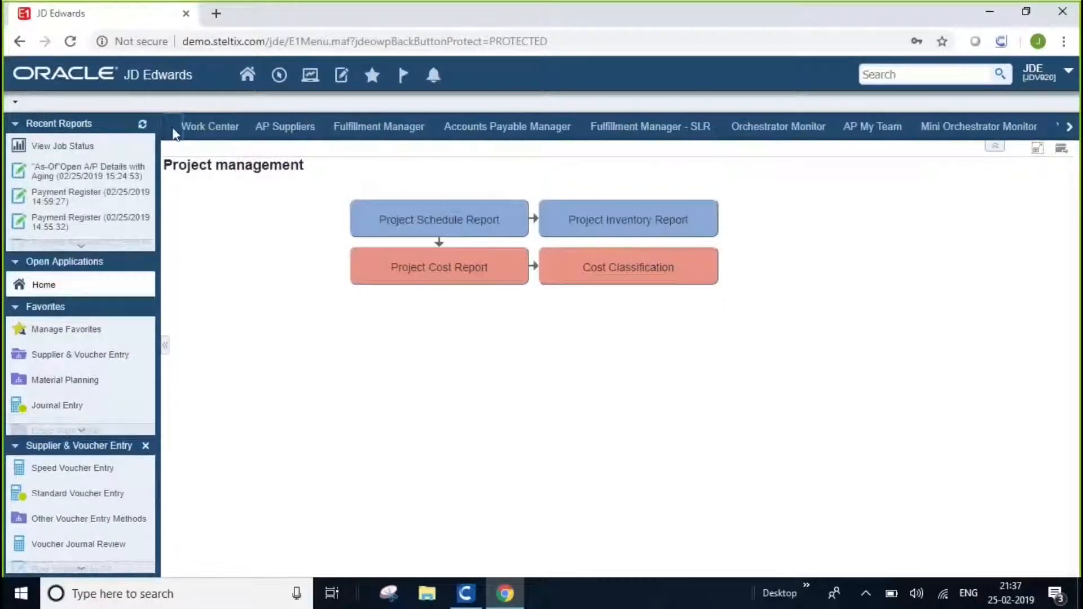
left_click(875, 134)
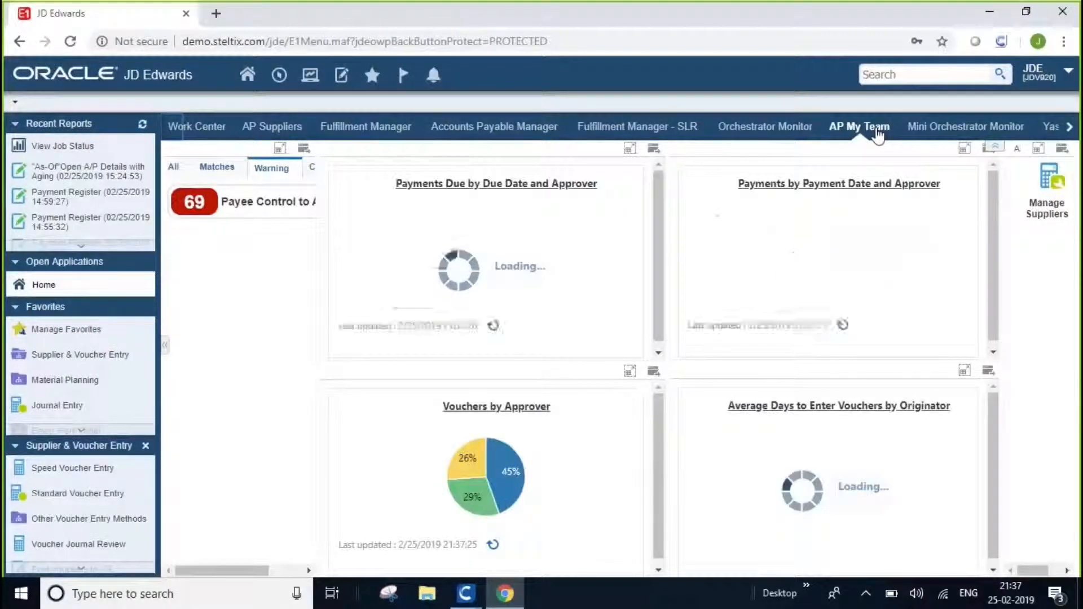
left_click(1048, 210)
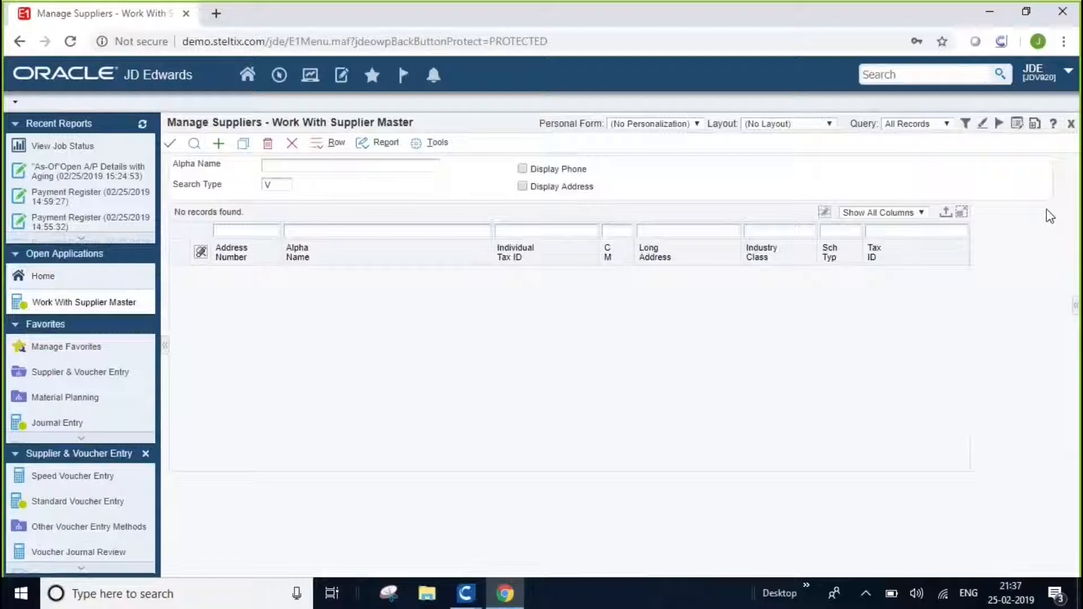
Add a new supplier record, enter its supplier number and set Payment Terms - A/P to 001.
left_click(218, 145)
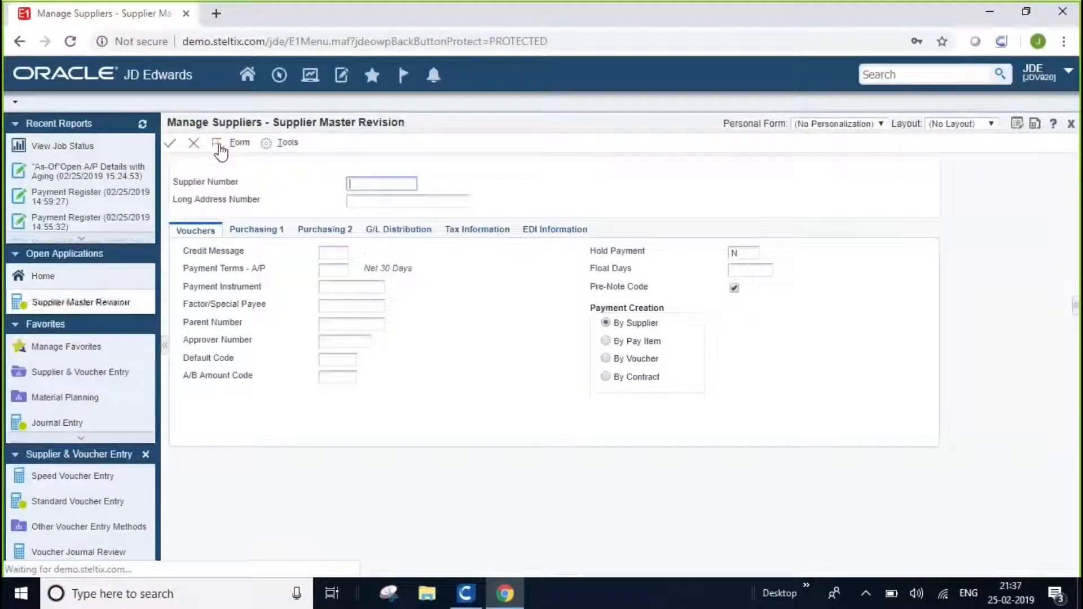
type("1036")
key("Tab")
left_click(336, 271)
type("001")
key("Tab")
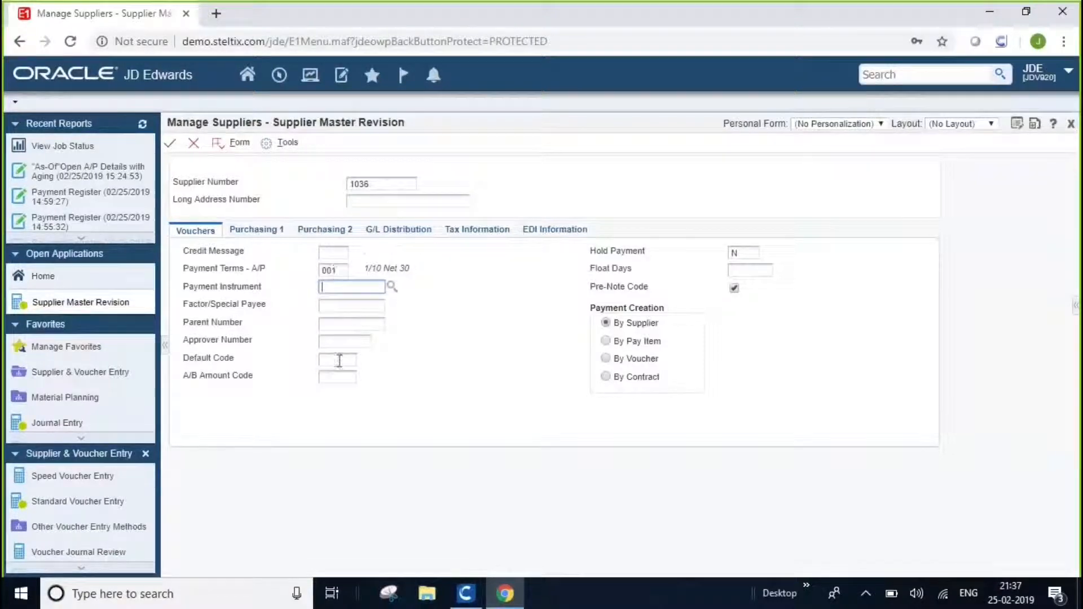
Set the supplier's Default Code and A/B Amount Code to USD.
left_click(339, 359)
type("USD")
key("Tab")
type("USD")
key("Tab")
key("Tab")
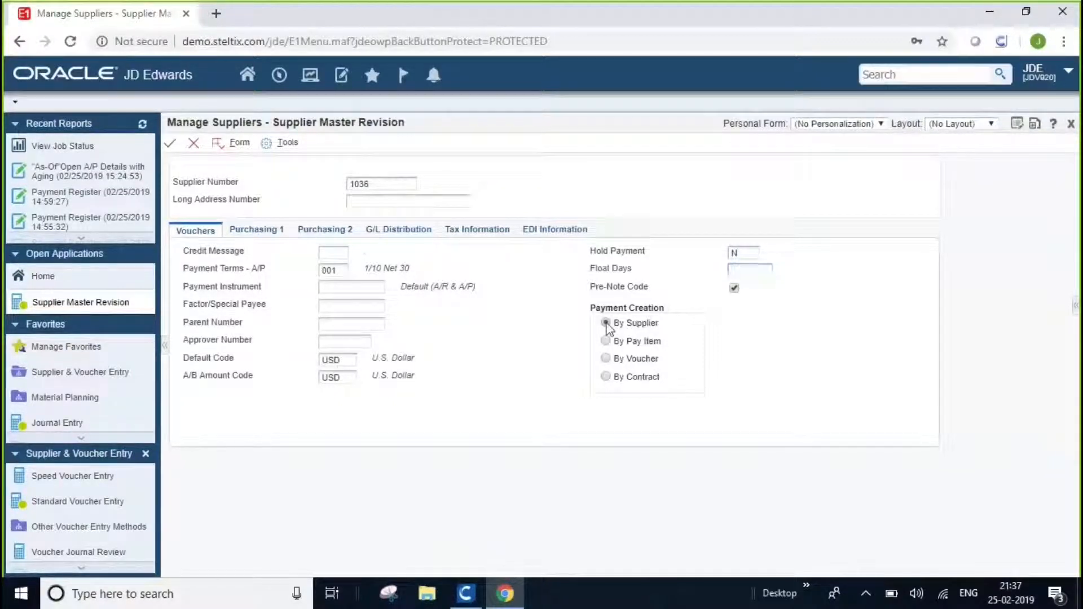
Go through the supplier's Tax Information and EDI Information sections, then save the supplier master record.
left_click(478, 232)
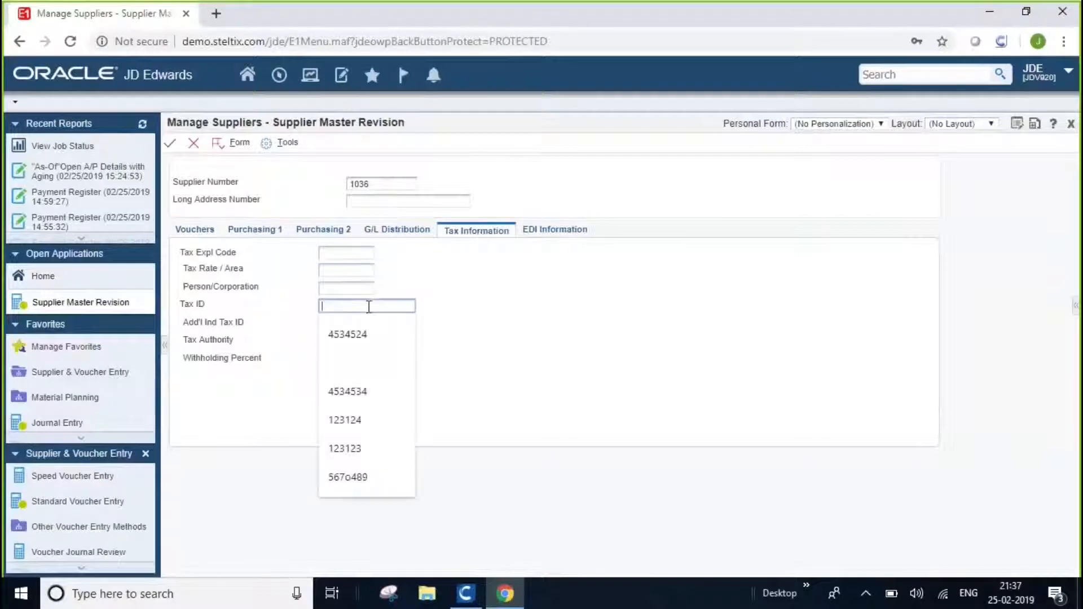
left_click(556, 232)
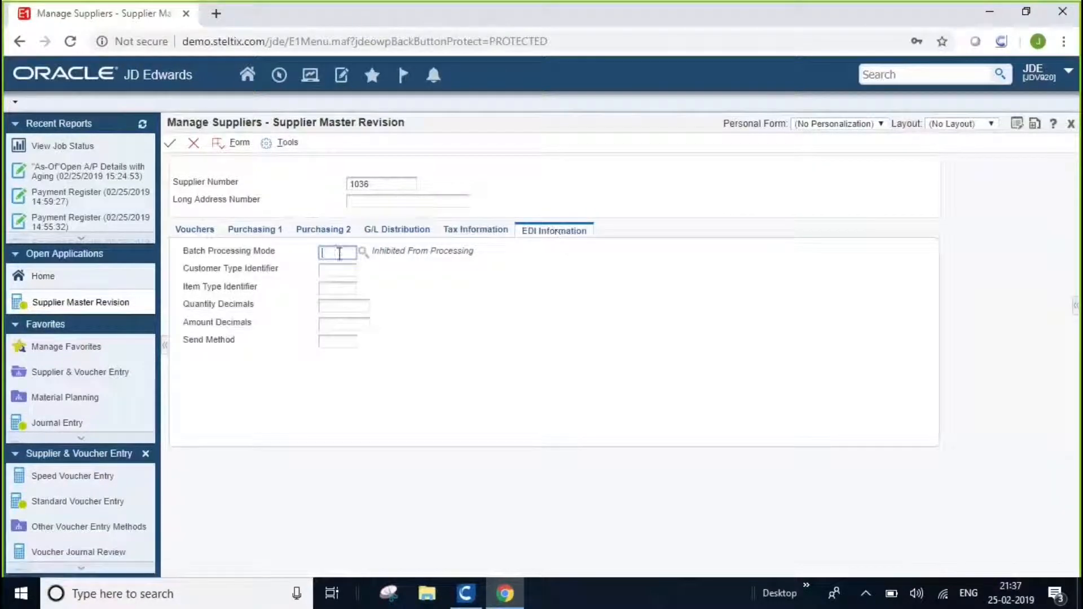
left_click(171, 144)
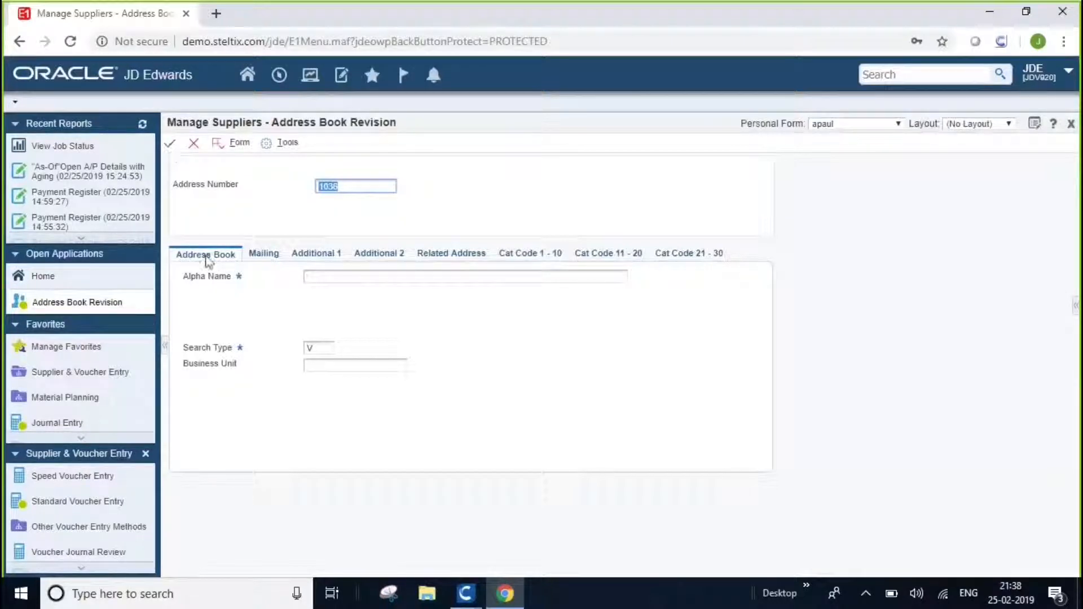
Enter JDE UNO Enterprises as both the Alpha Name and the Mailing Name in the supplier's address book record.
left_click(467, 278)
type("JDE UNO Enterprises")
key("Tab")
key("Tab")
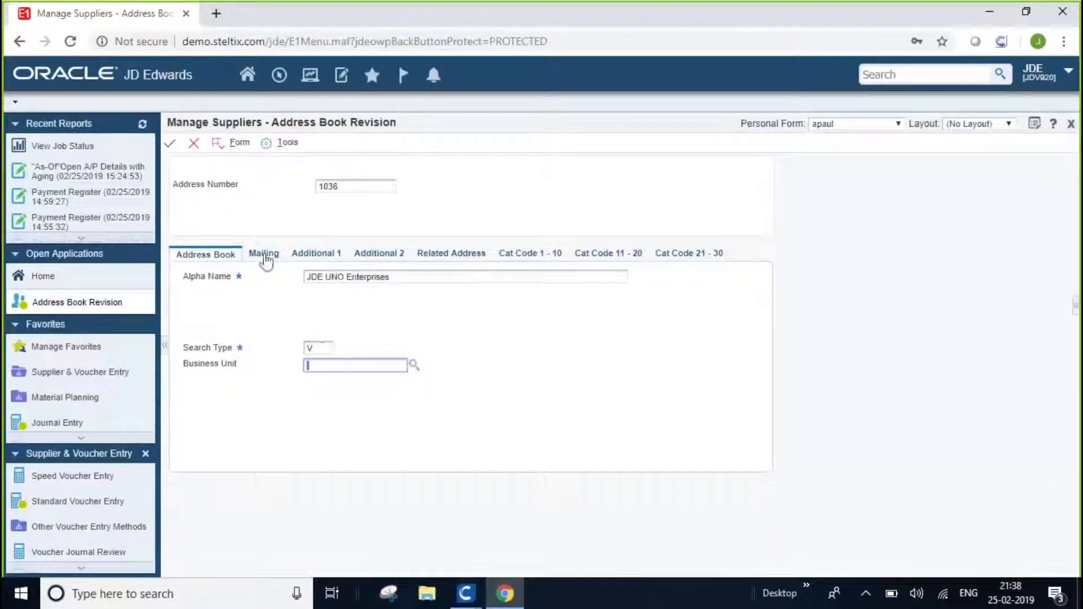
left_click(262, 257)
type("JDE UNO Enterprises")
Fill in the first two lines of the supplier's mailing address.
key("Tab")
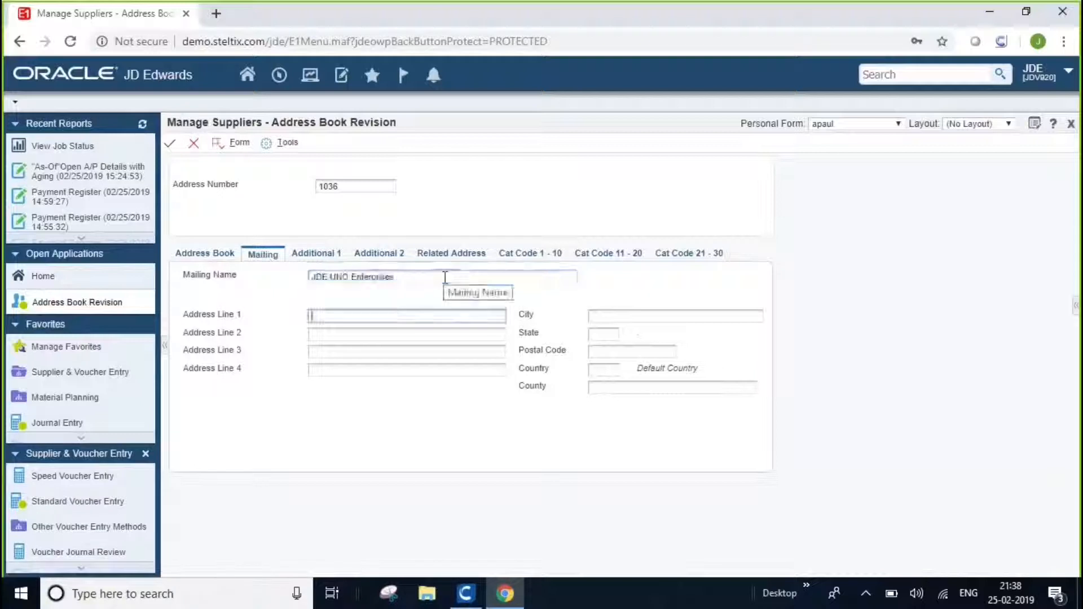
type("Dallas Pkwy")
key("Tab")
type("Plant #502")
Complete the mailing address with the supplier's city, state, postal code, country and county.
key("Tab")
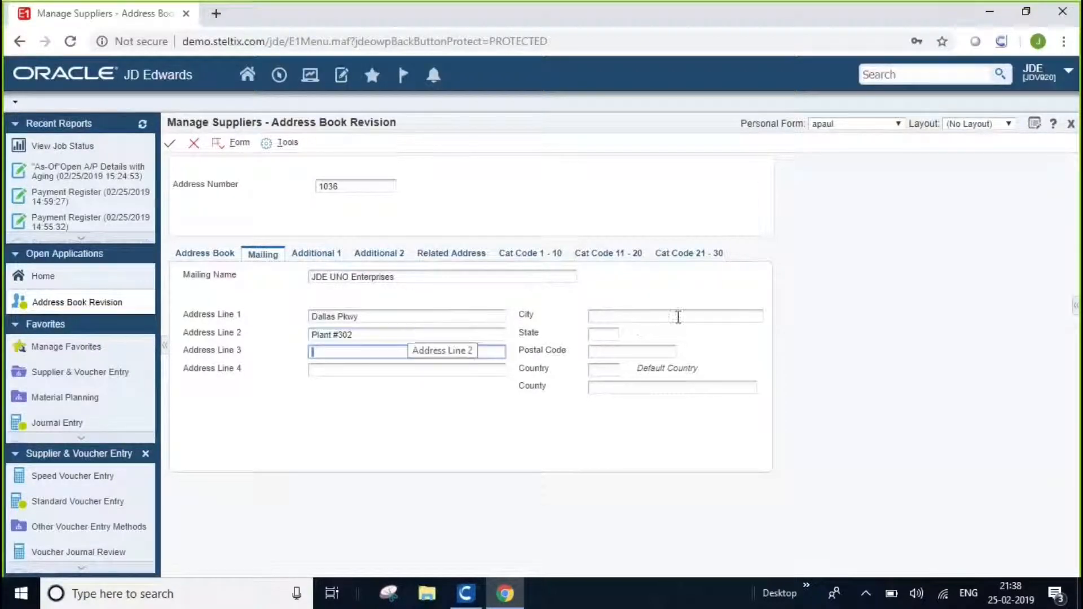
left_click(677, 316)
type("Dallas")
key("Tab")
type("TX")
key("Tab")
type("75001")
key("Tab")
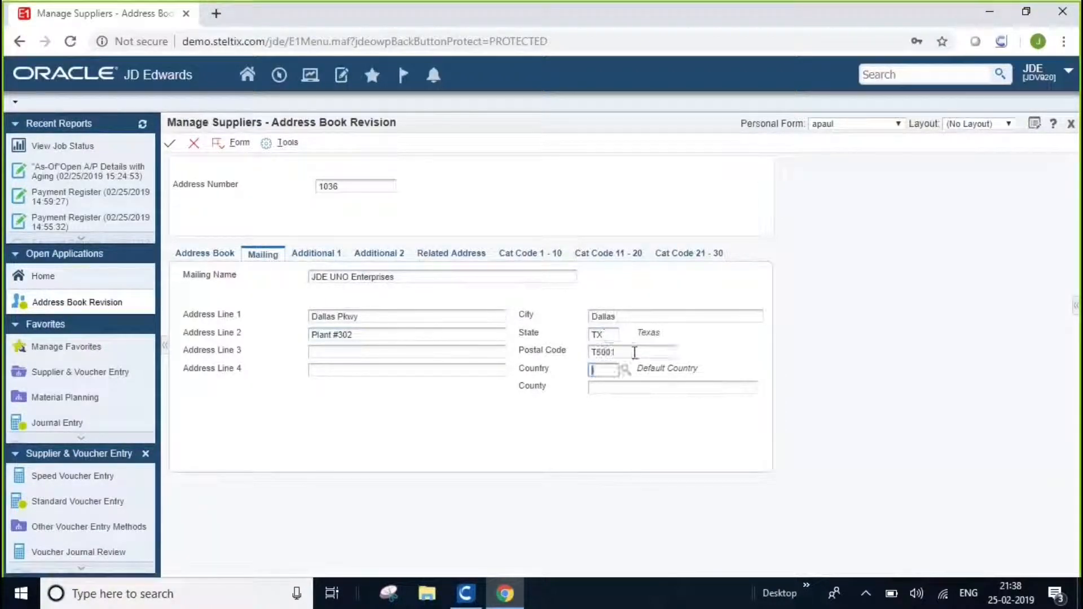
type("US")
key("Tab")
type("Dallas")
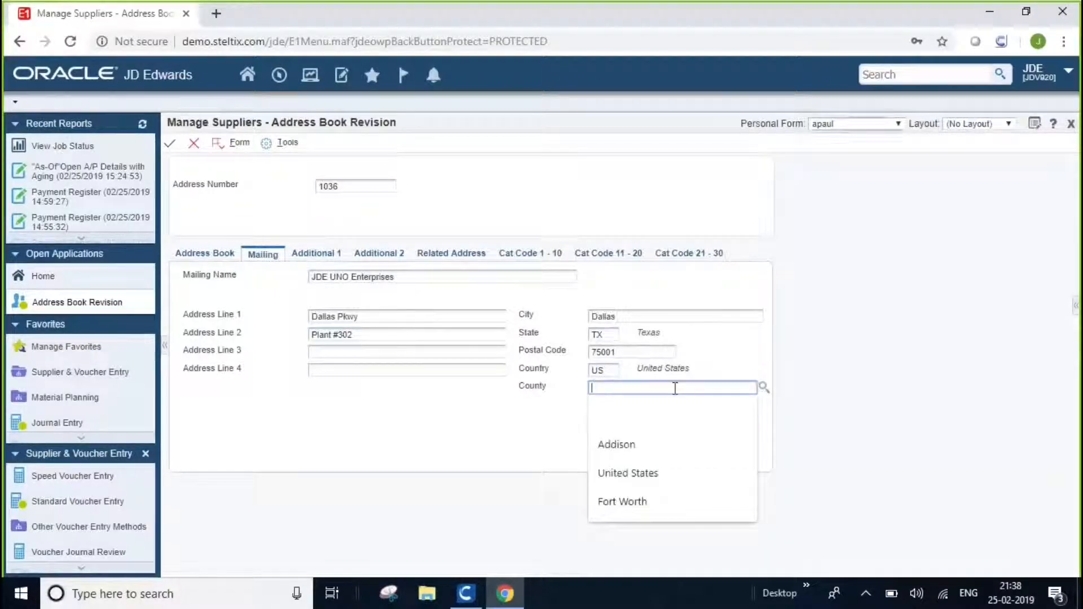
Return to the JD Edwards home page and start recording the JDE - Create New Supplier capture.
left_click(247, 76)
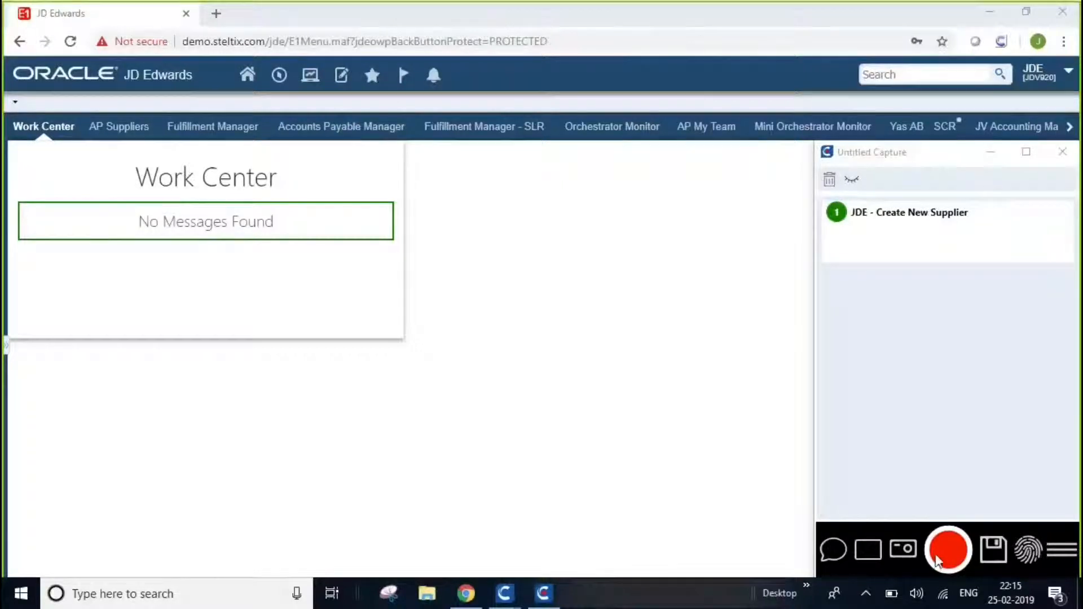
left_click(947, 557)
left_click(950, 560)
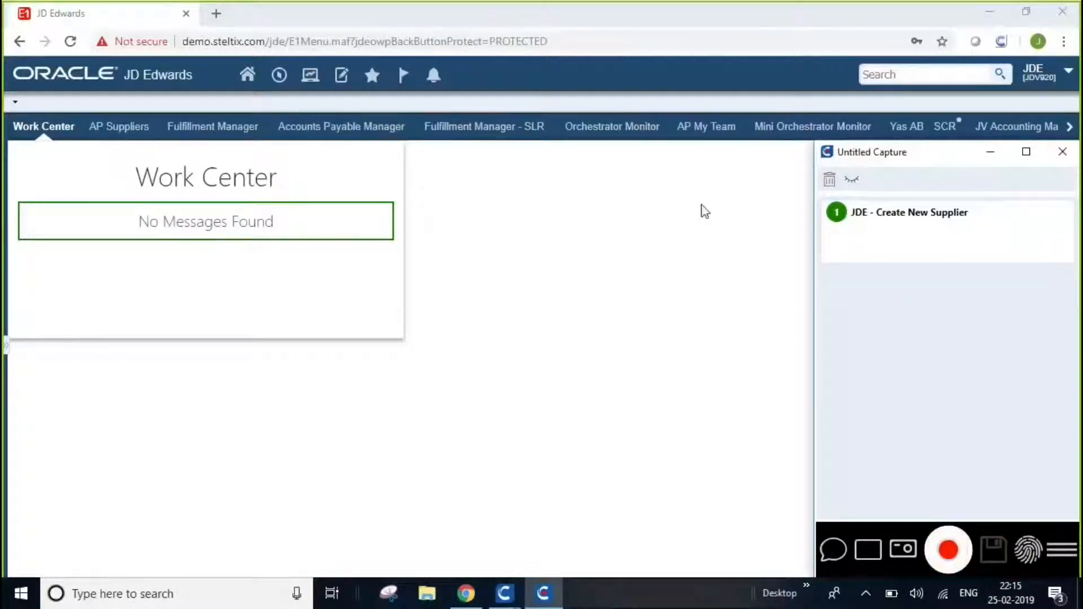
Open Manage Suppliers from the AP My Team page and start a new supplier record.
left_click(705, 127)
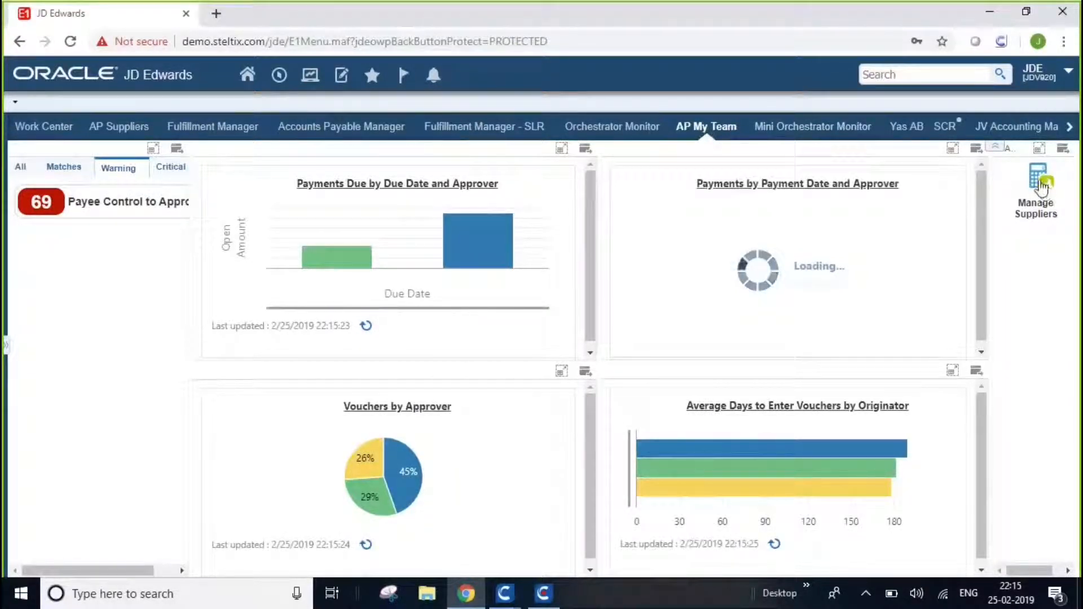
left_click(1041, 186)
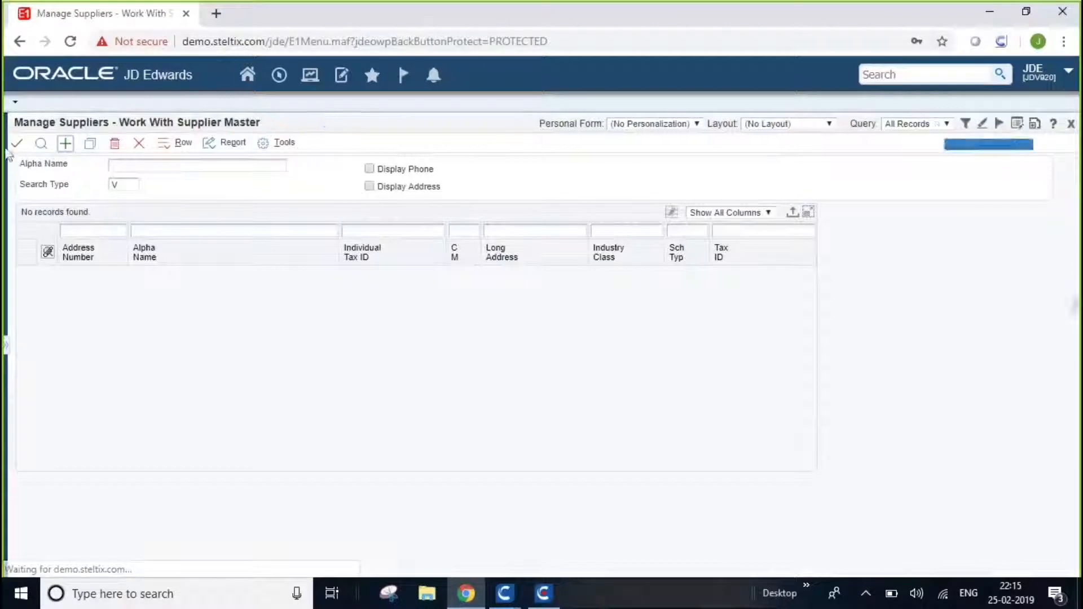
left_click(65, 144)
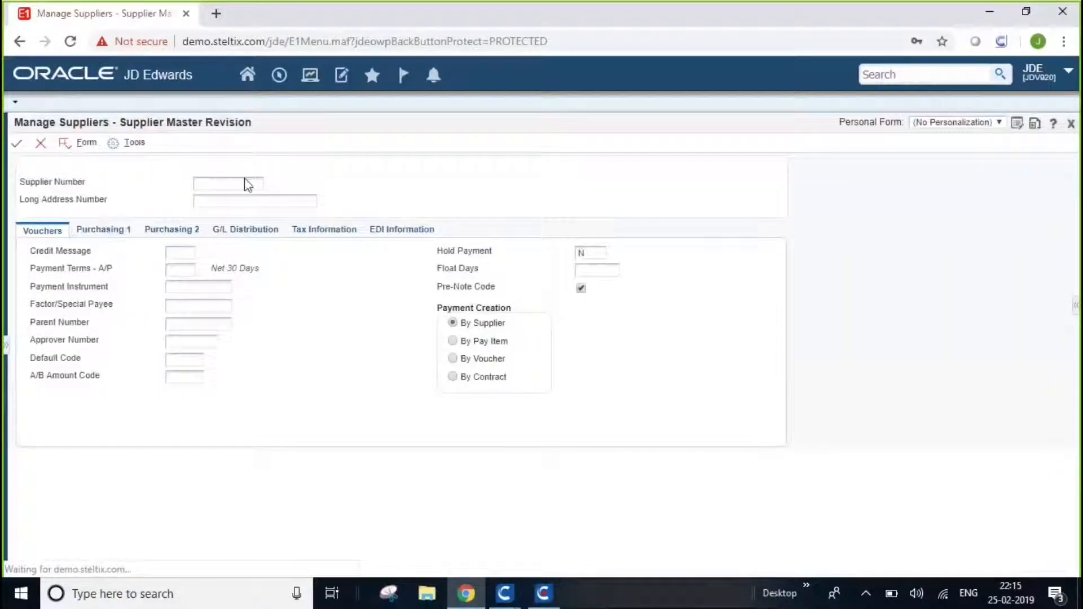
Enter the new supplier's number and set Payment Terms - A/P to 001.
left_click(247, 184)
type("100")
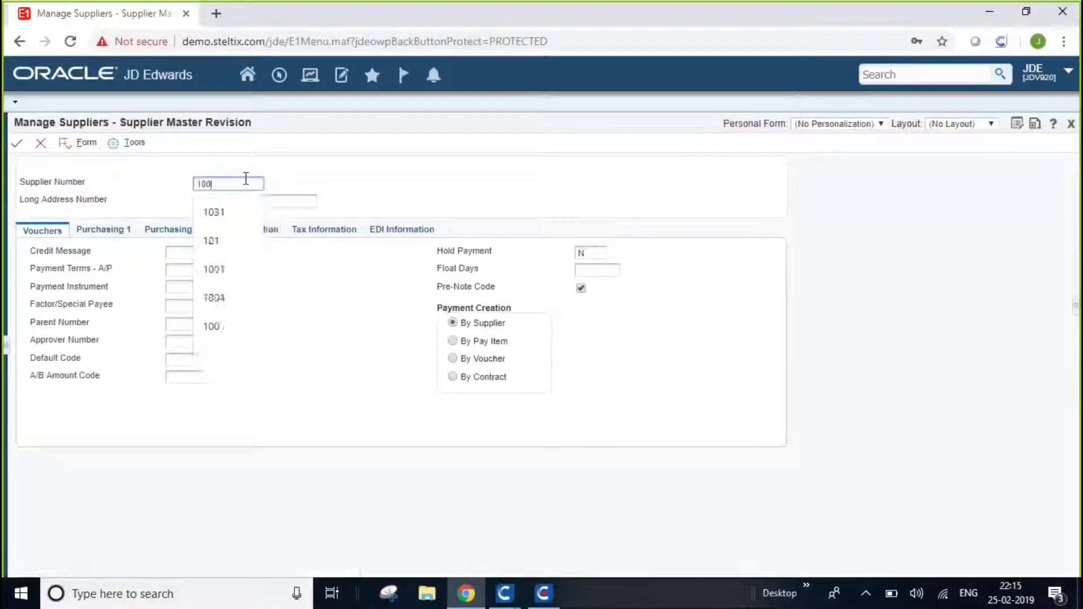
type("38")
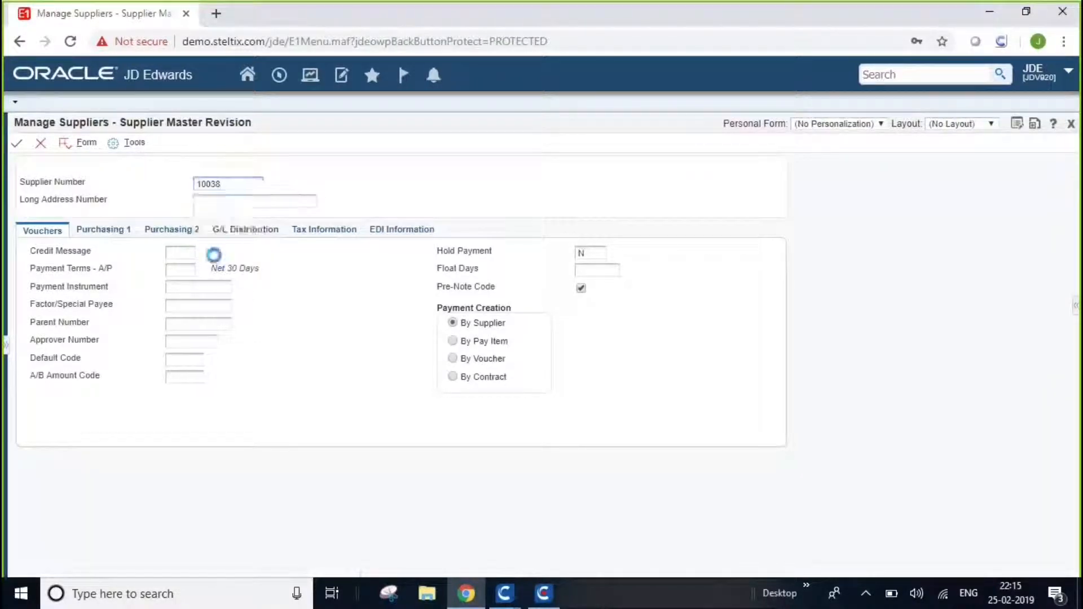
left_click(181, 268)
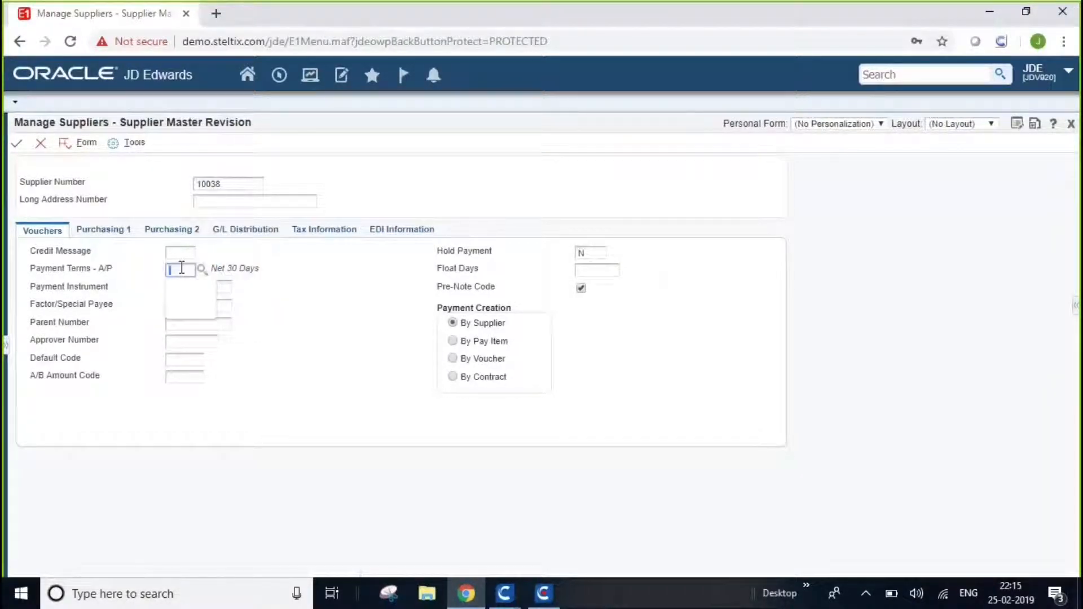
type("001")
key("Tab")
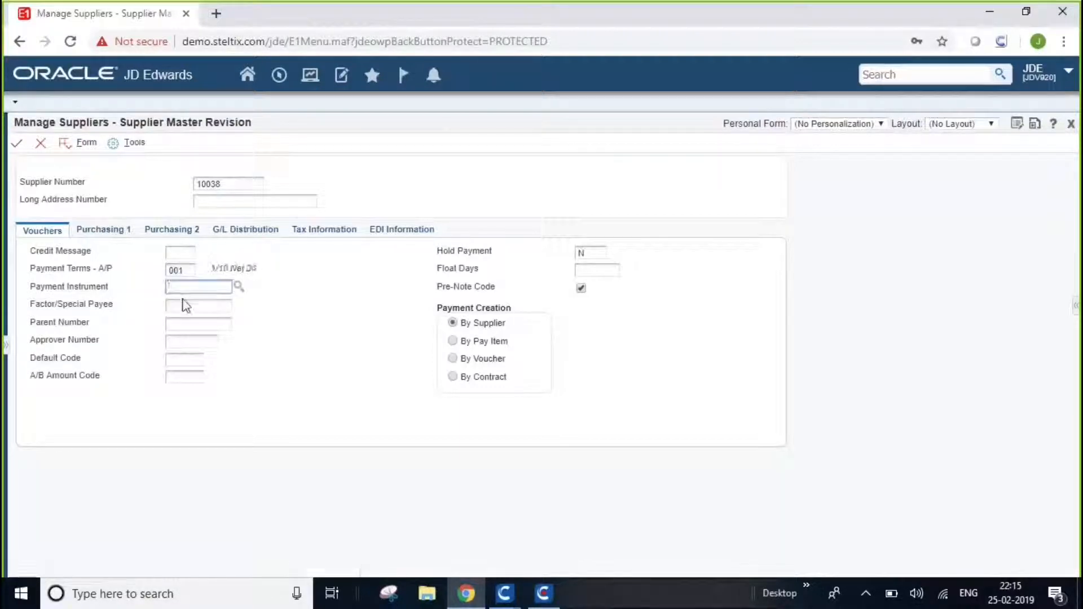
Set both currency fields, Default Code and A/B Amount Code, to USD for the new supplier.
left_click(181, 362)
type("USD")
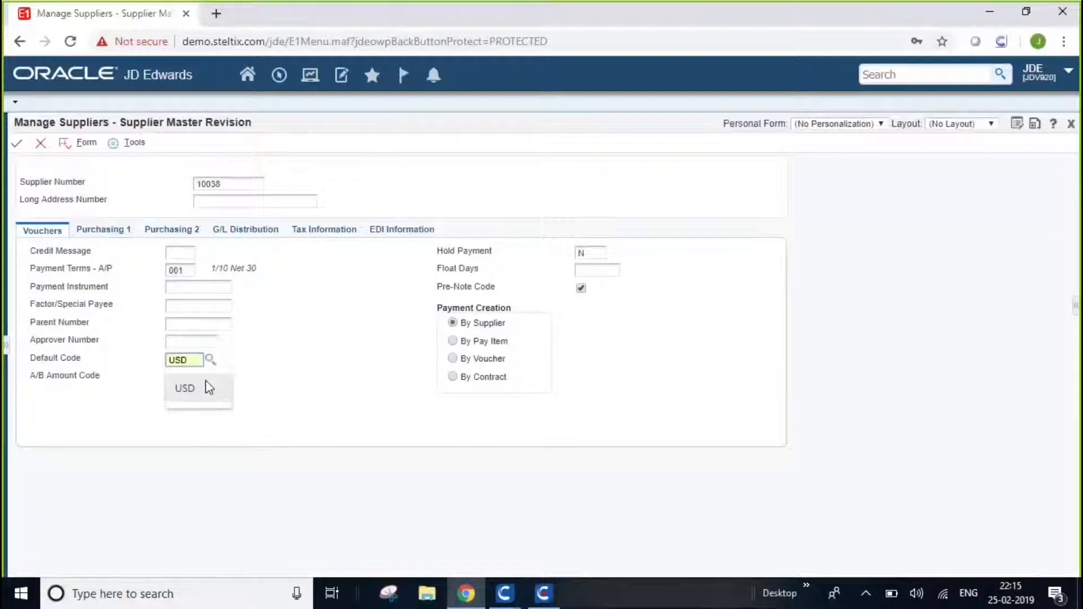
left_click(209, 387)
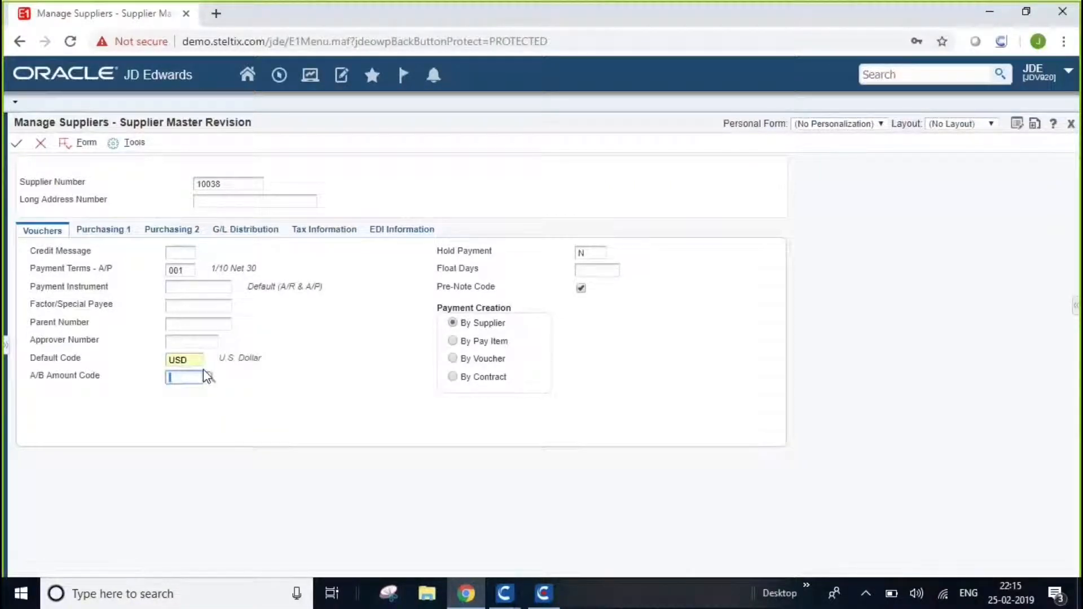
type("USD")
key("Tab")
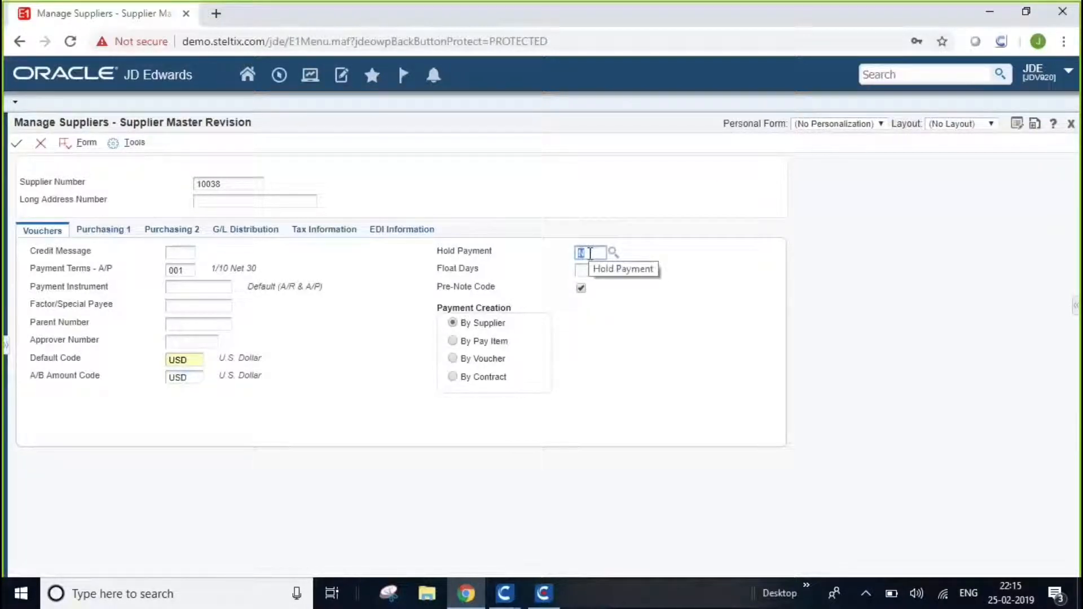
Set Hold Payment to N and keep Pre-Note Code enabled.
type("N")
key("Tab")
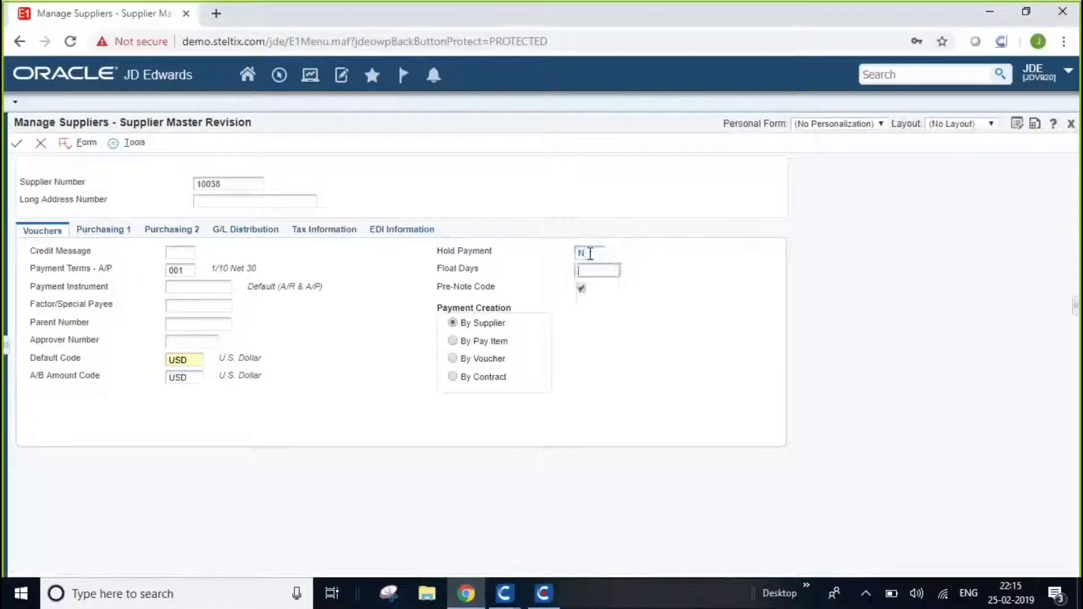
left_click(582, 289)
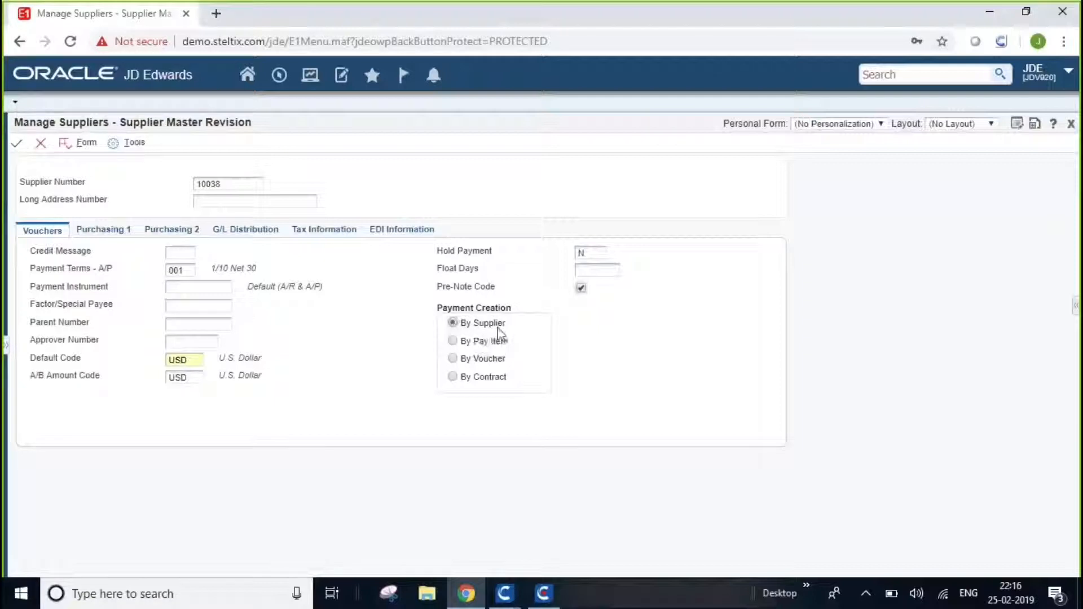
Set Batch Processing Mode to I in the EDI information and save the supplier master record.
left_click(389, 230)
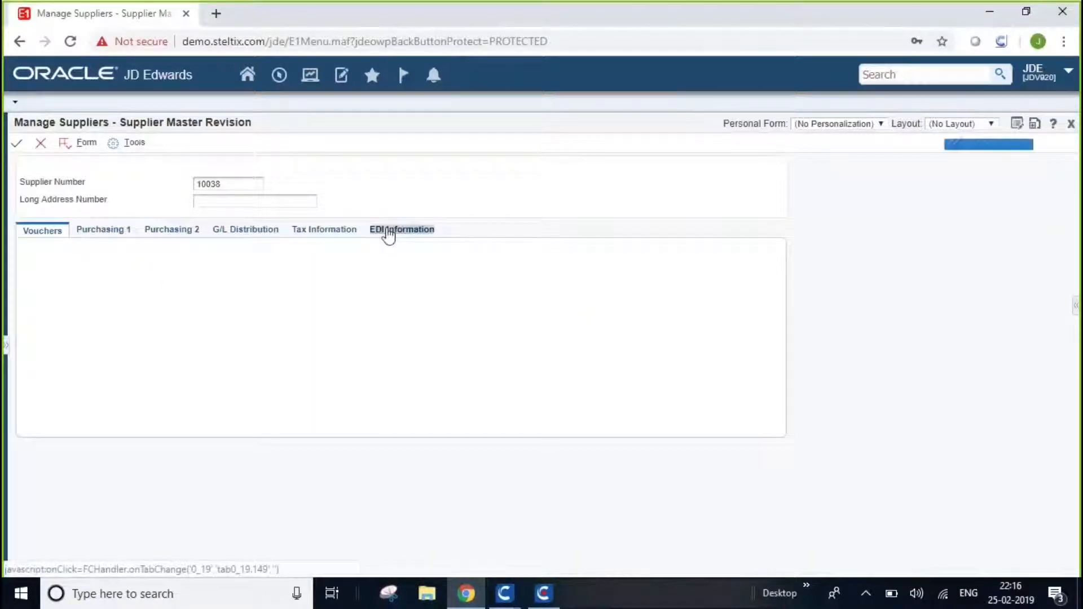
left_click(188, 252)
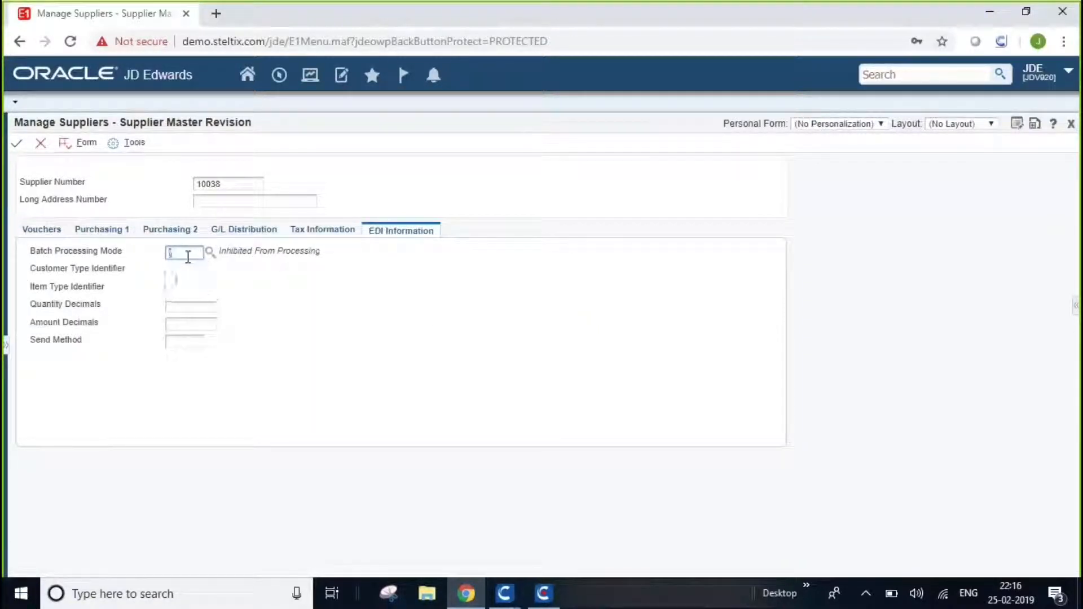
type("I")
key("Tab")
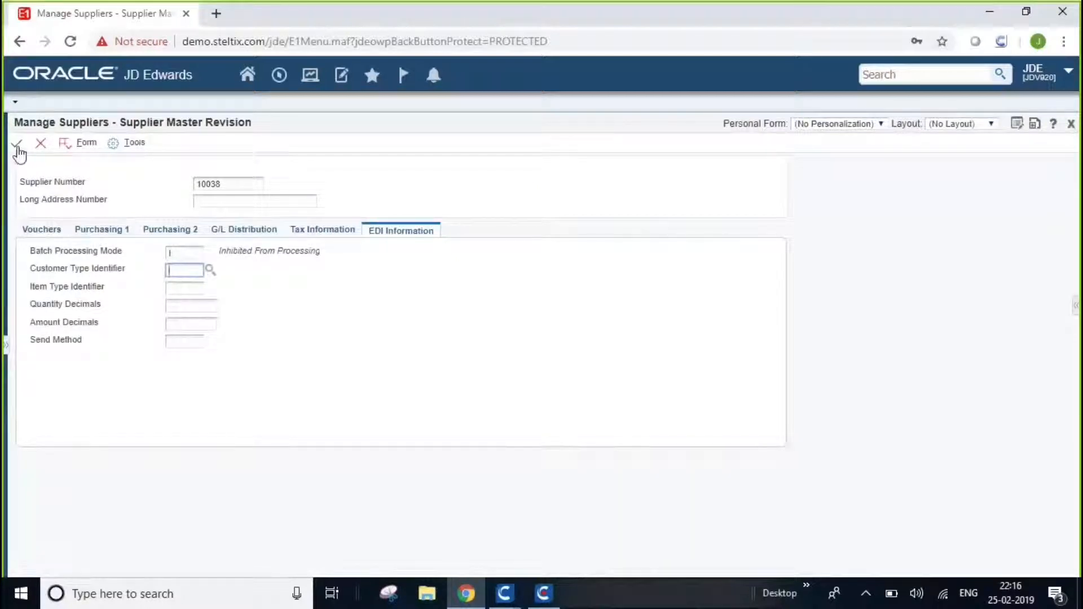
left_click(18, 148)
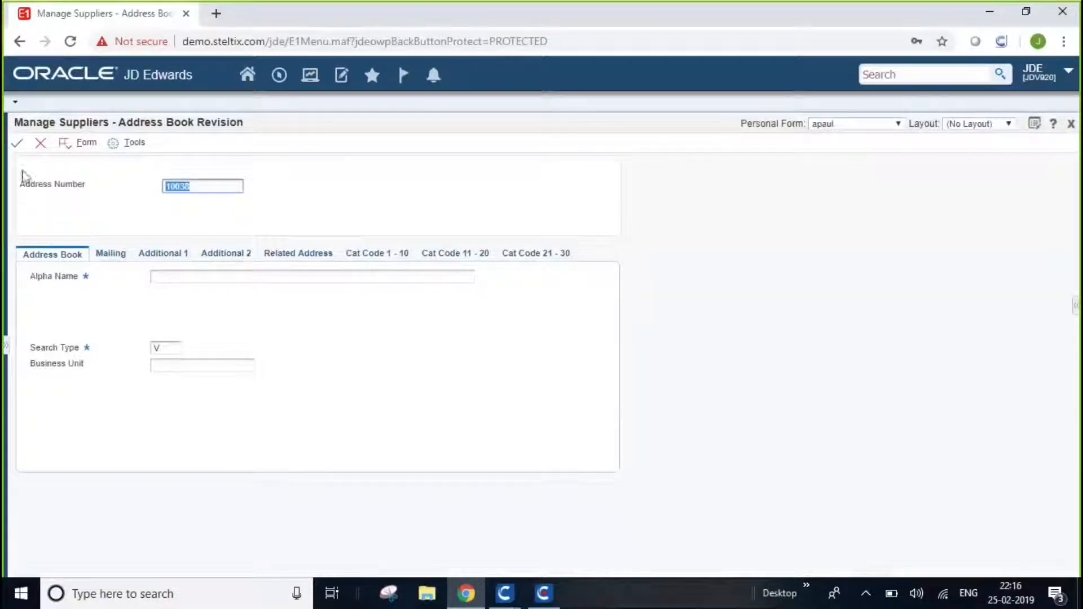
Set the new supplier's Alpha Name to "worksoft for JDE" and its Search Type to V.
left_click(171, 276)
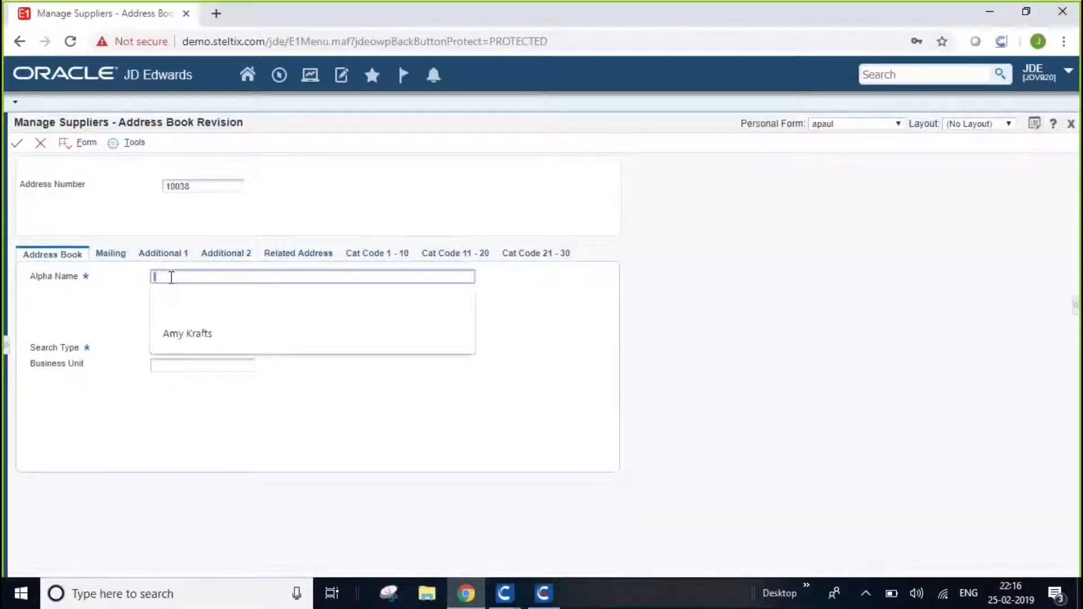
type("worksoft fo")
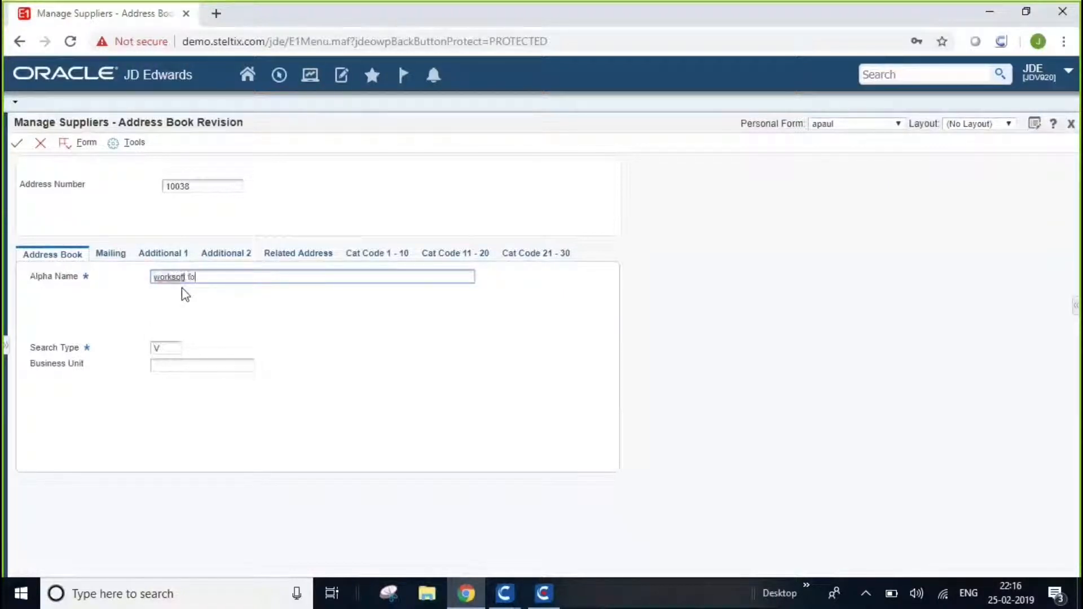
type("r JDE")
key("Tab")
type("v")
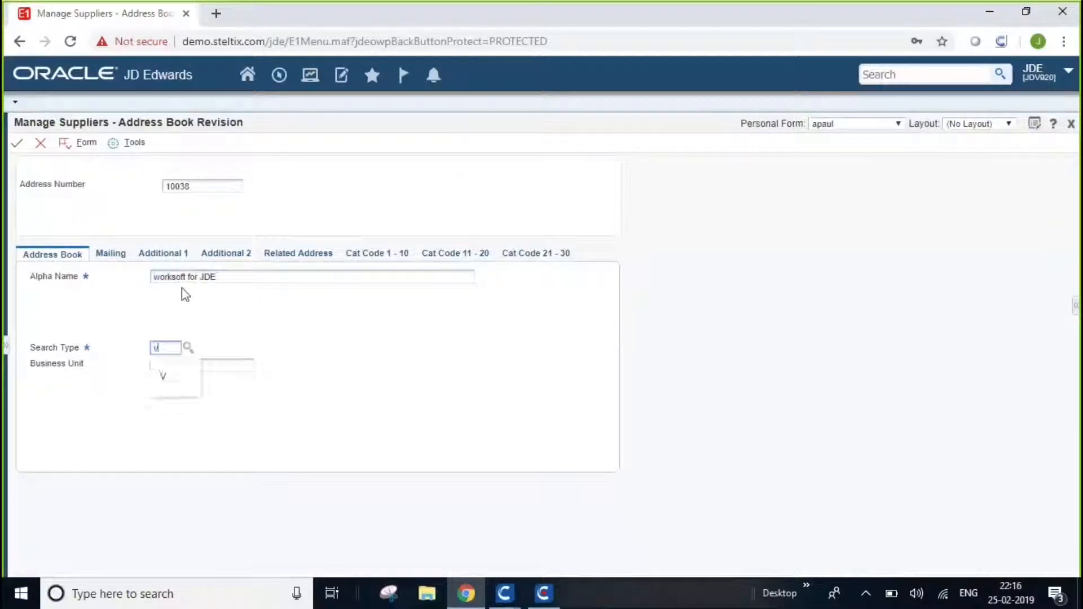
key("Tab")
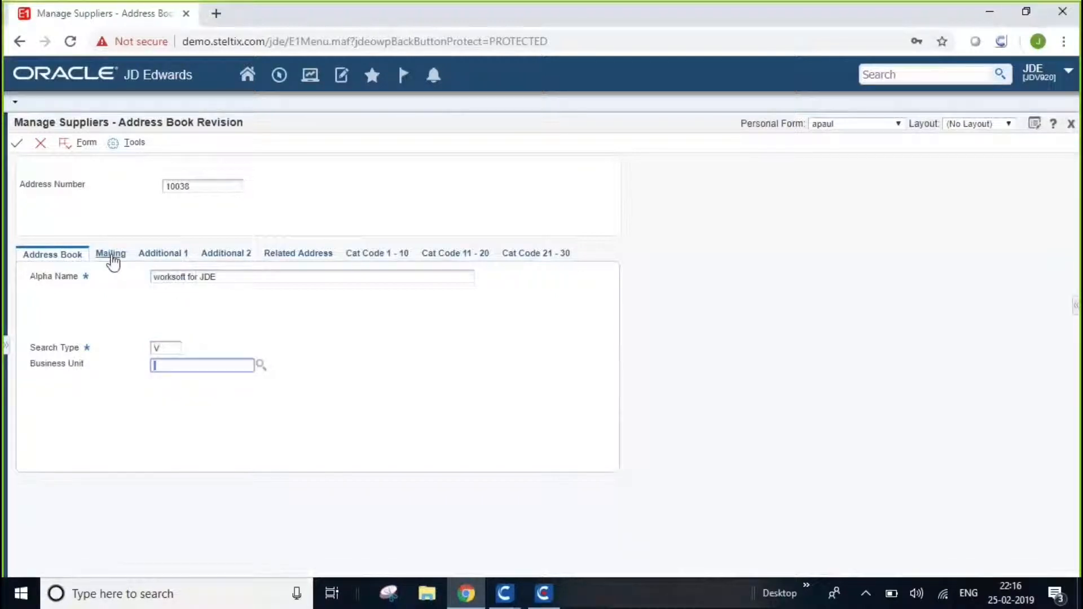
Enter the supplier's street address in Address Line 1 of the mailing information.
left_click(111, 255)
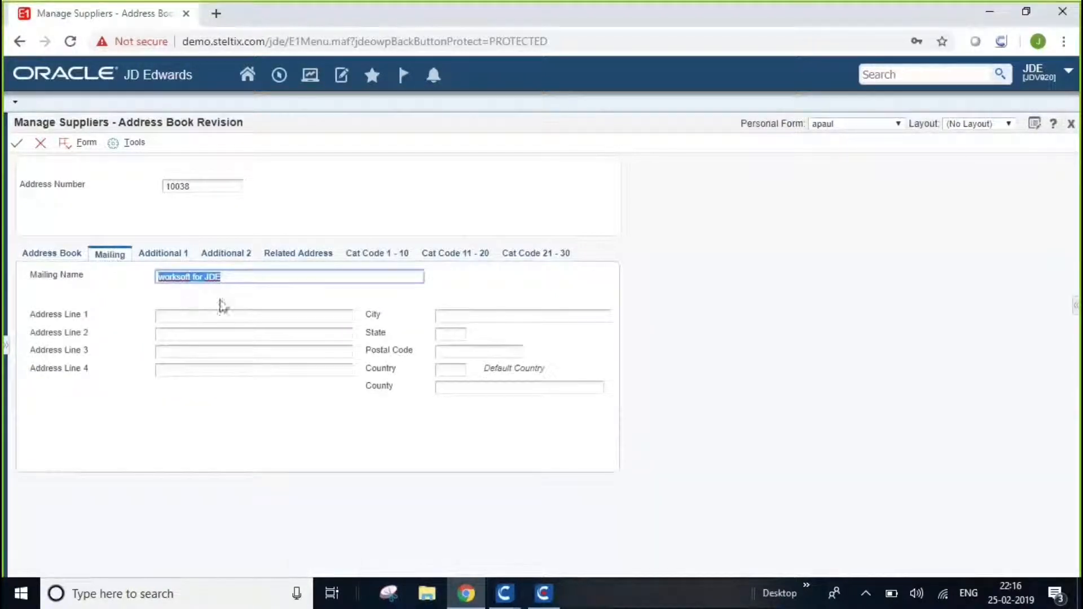
left_click(199, 318)
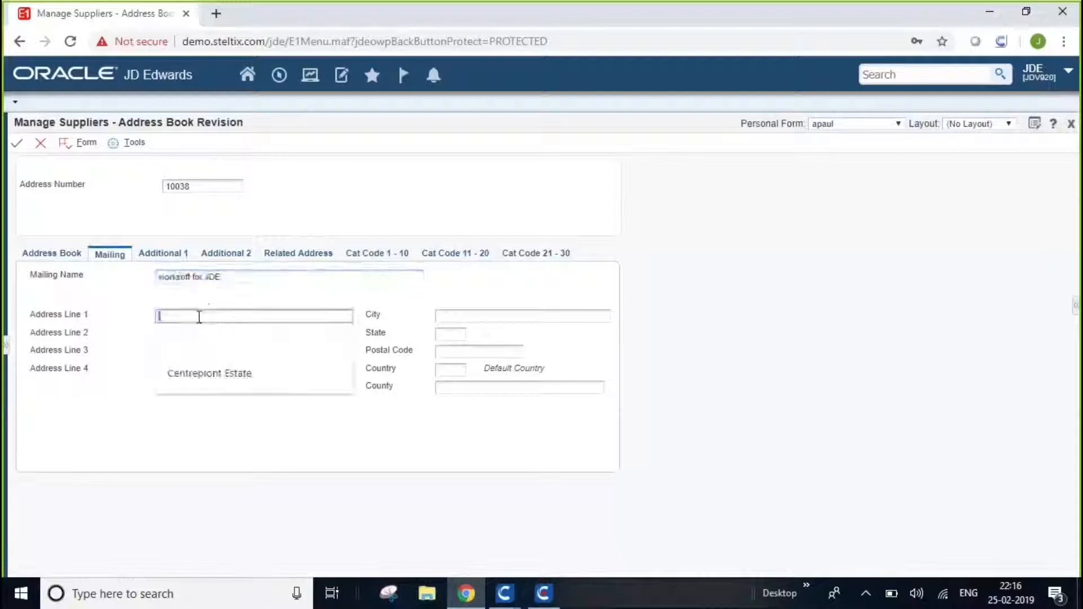
type("Dallas")
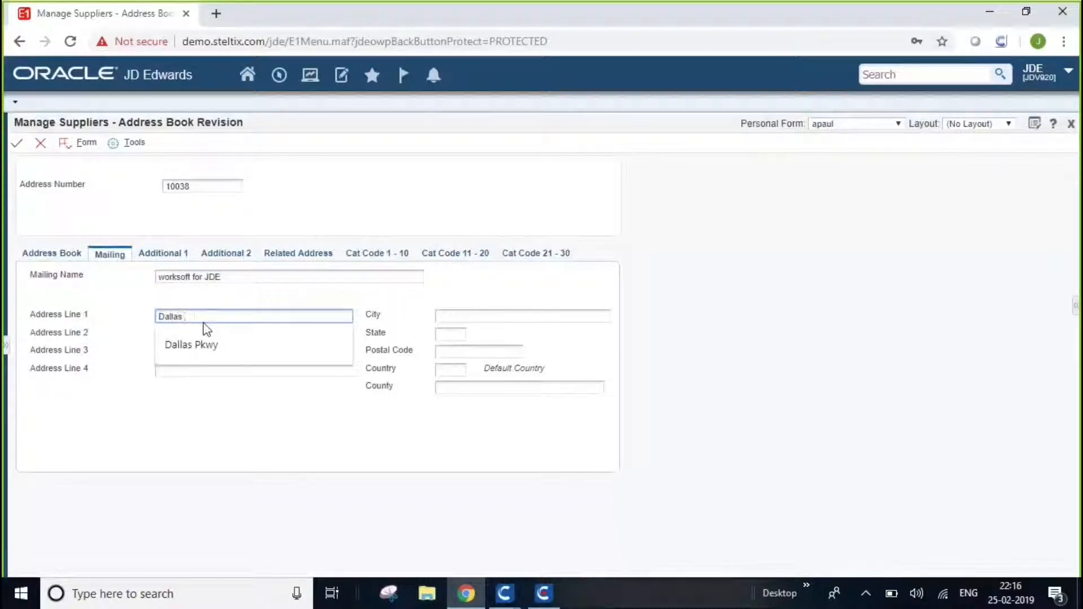
type(" STREET")
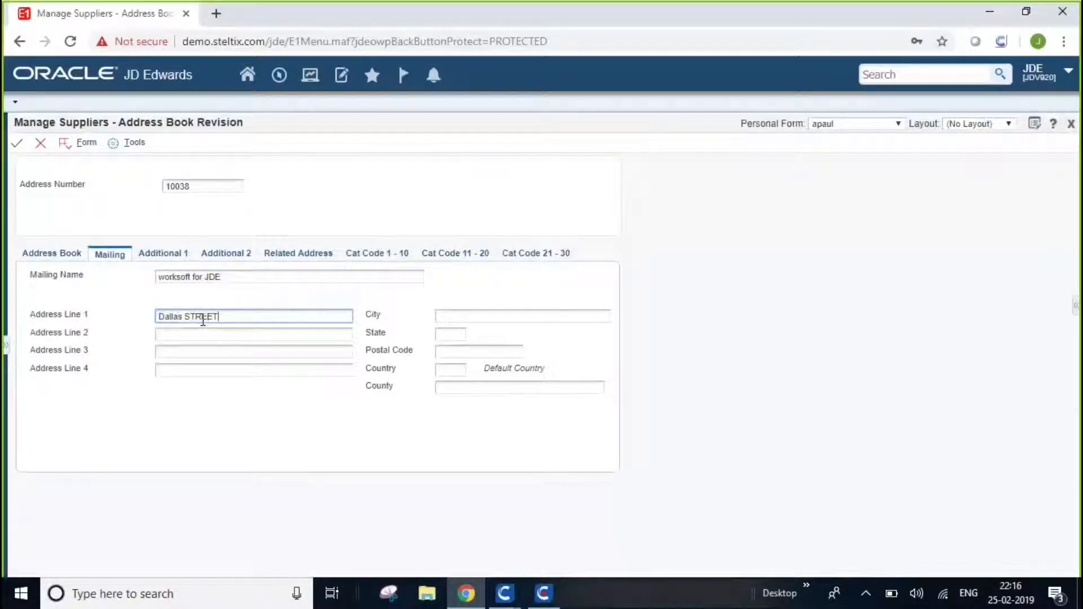
key("Tab")
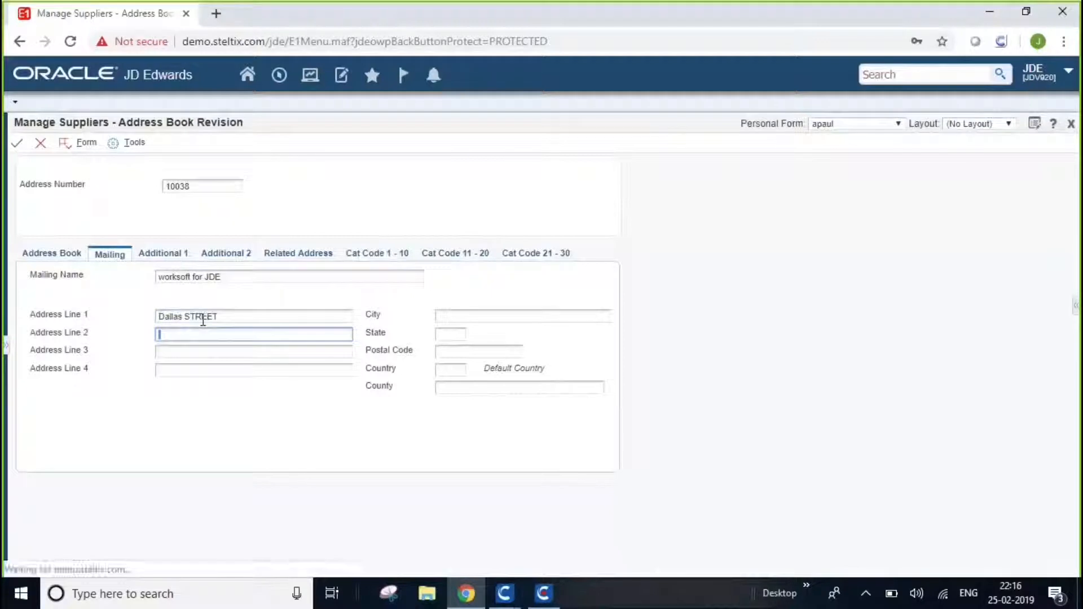
Fill in the City and State of the supplier's mailing address.
left_click(454, 316)
type("DAL")
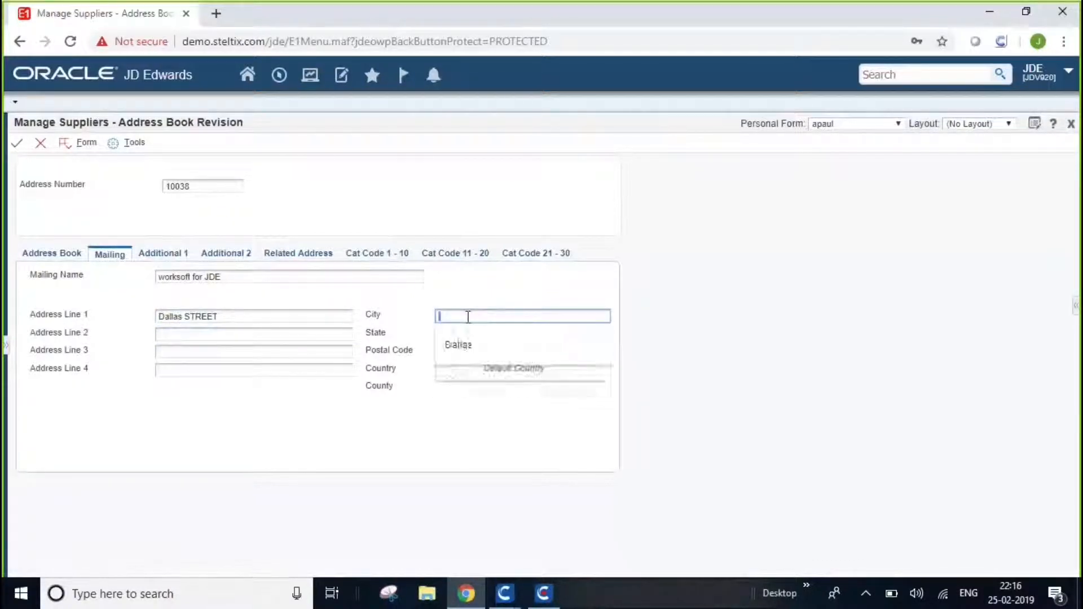
key("BackSpace")
key("BackSpace")
key("BackSpace")
type("Dallas")
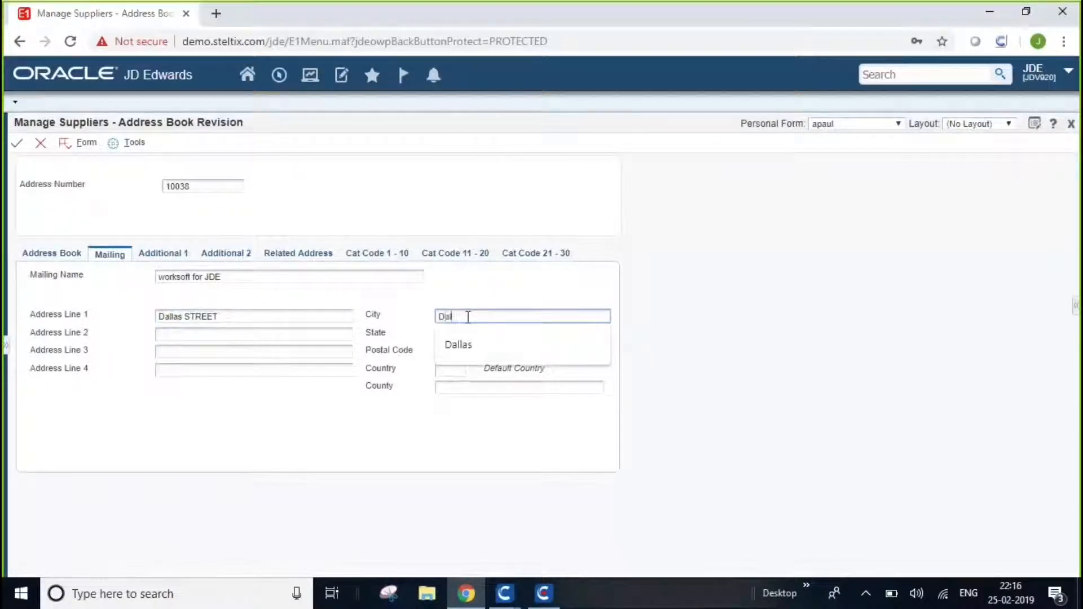
key("Tab")
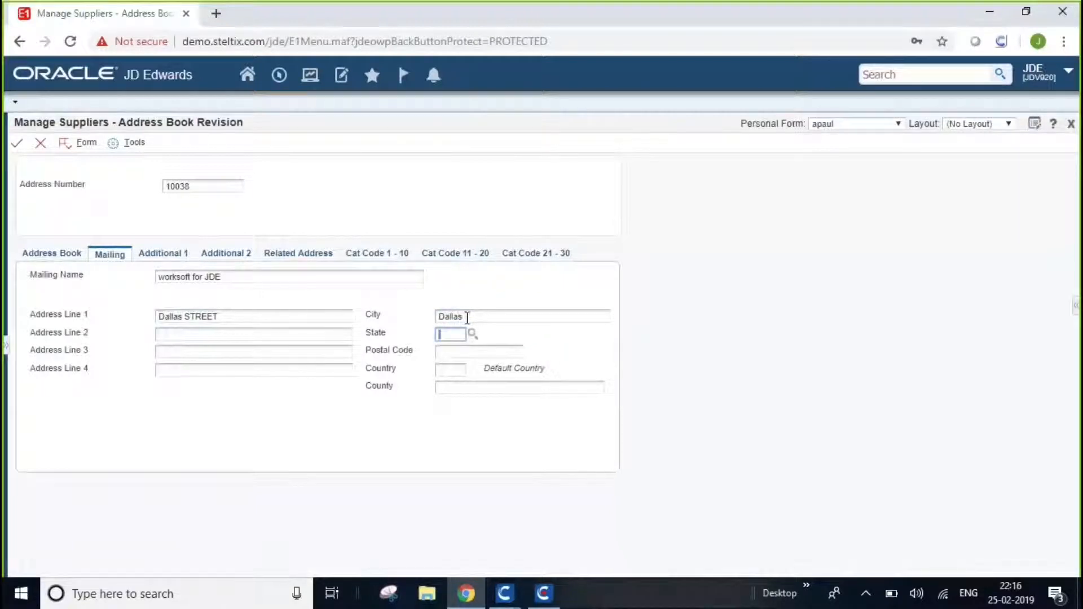
type("tx")
key("Tab")
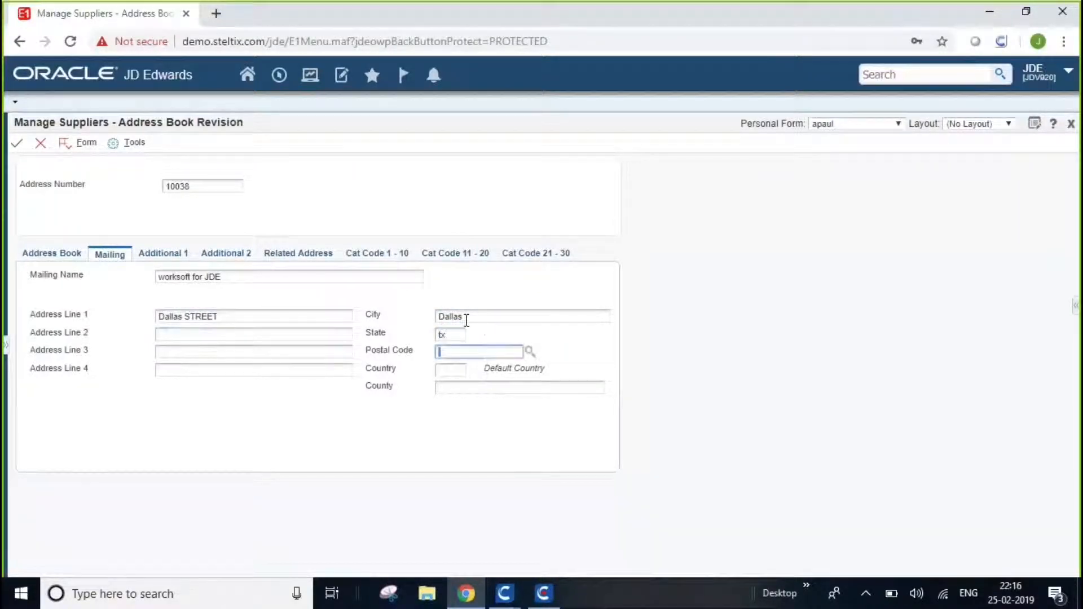
Complete the mailing address with the postal code, Country US and the county, and save the address book record.
type("75001")
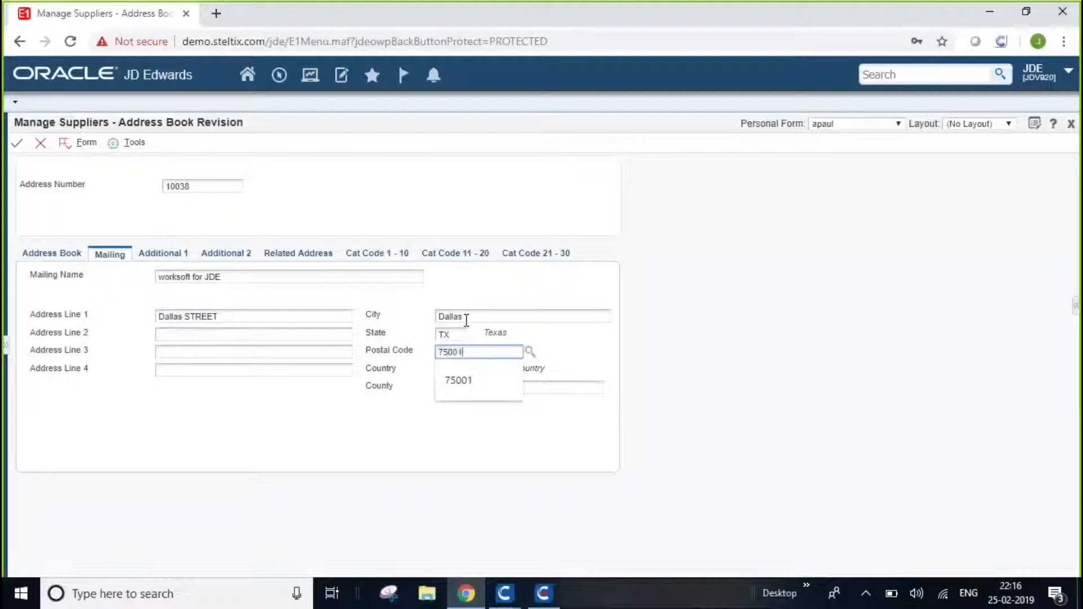
key("Tab")
type("us")
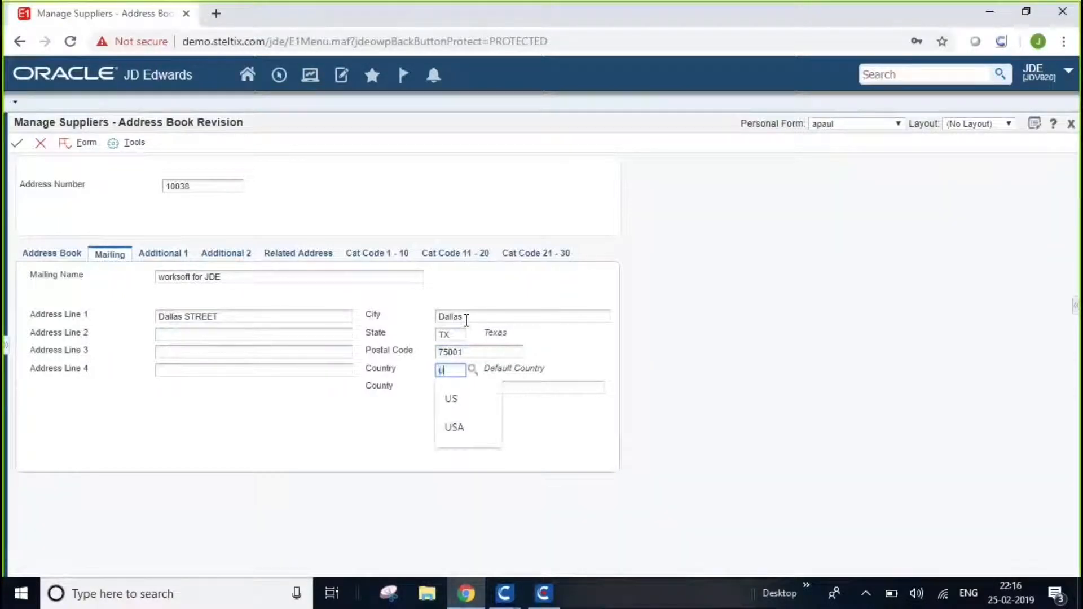
key("Tab")
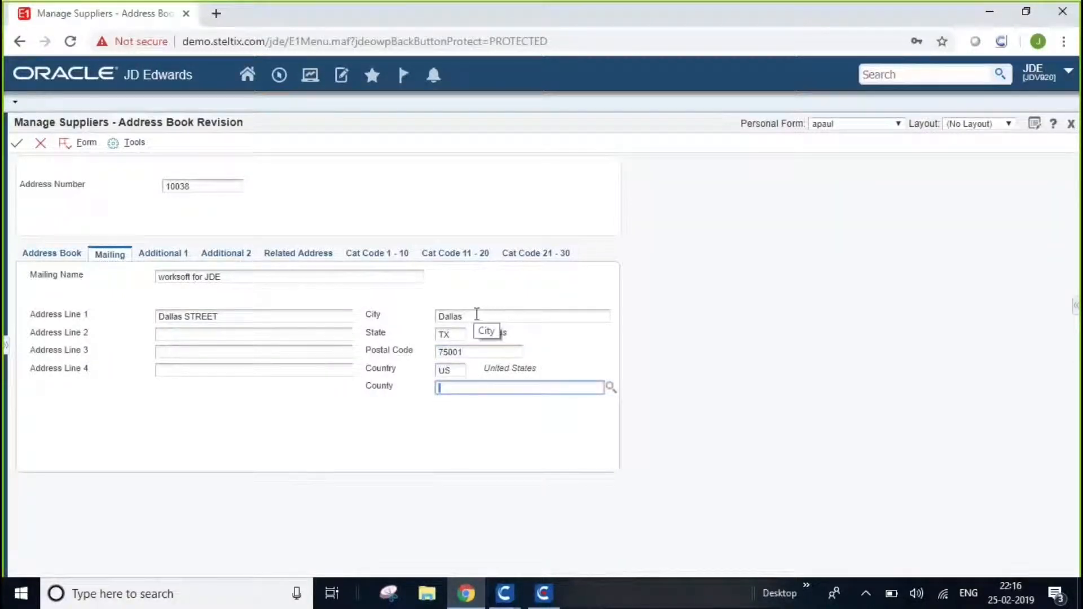
type("addison")
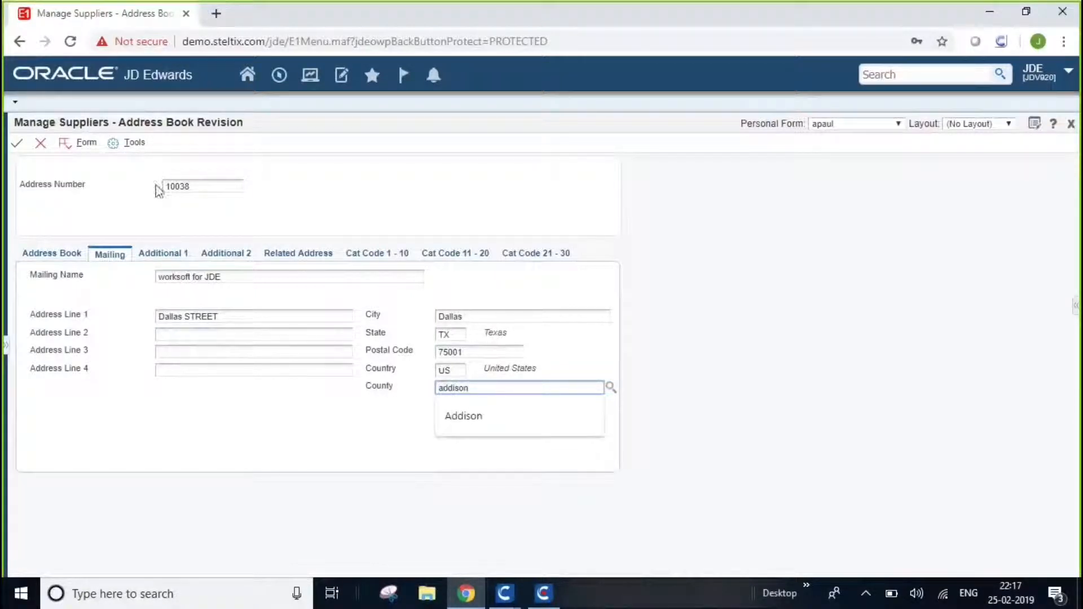
left_click(17, 144)
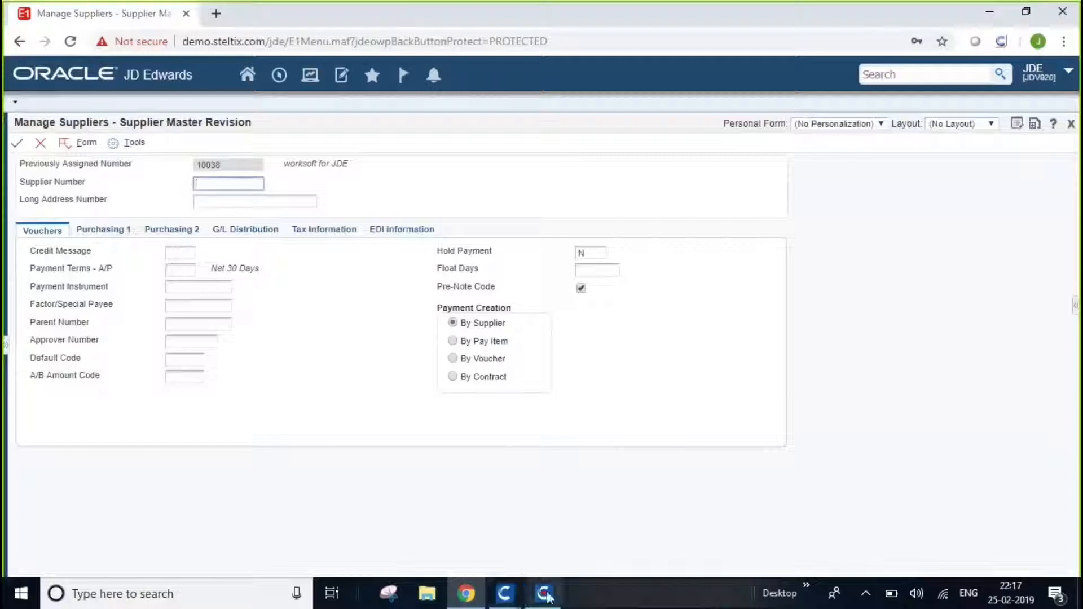
Switch to the Worksoft Certify capture window and review the recorded steps from first to last.
left_click(545, 593)
left_click_drag(1073, 490, 1065, 257)
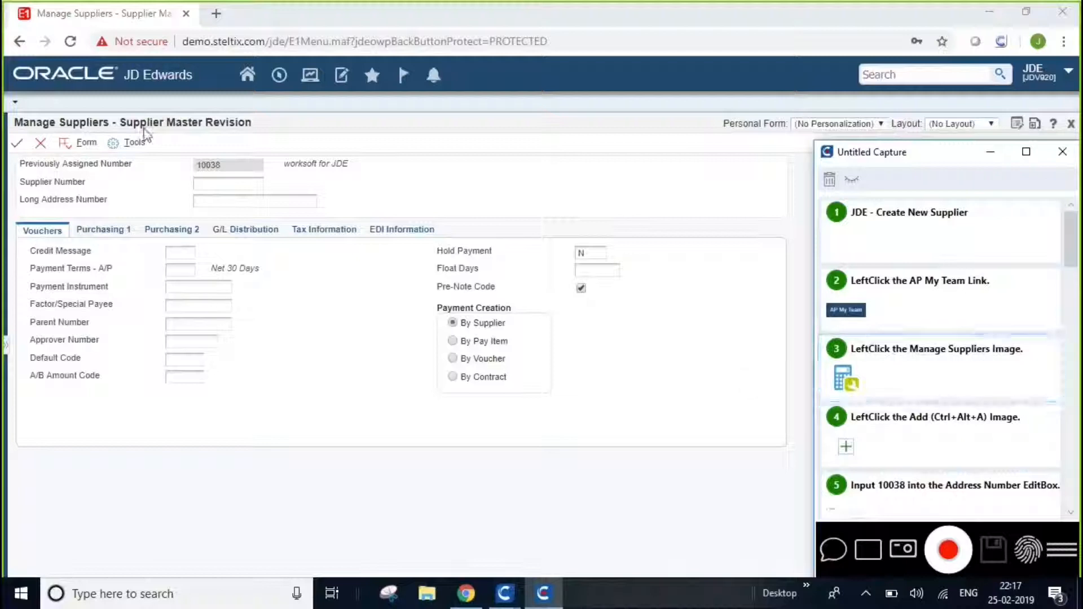
left_click_drag(1070, 254, 1078, 474)
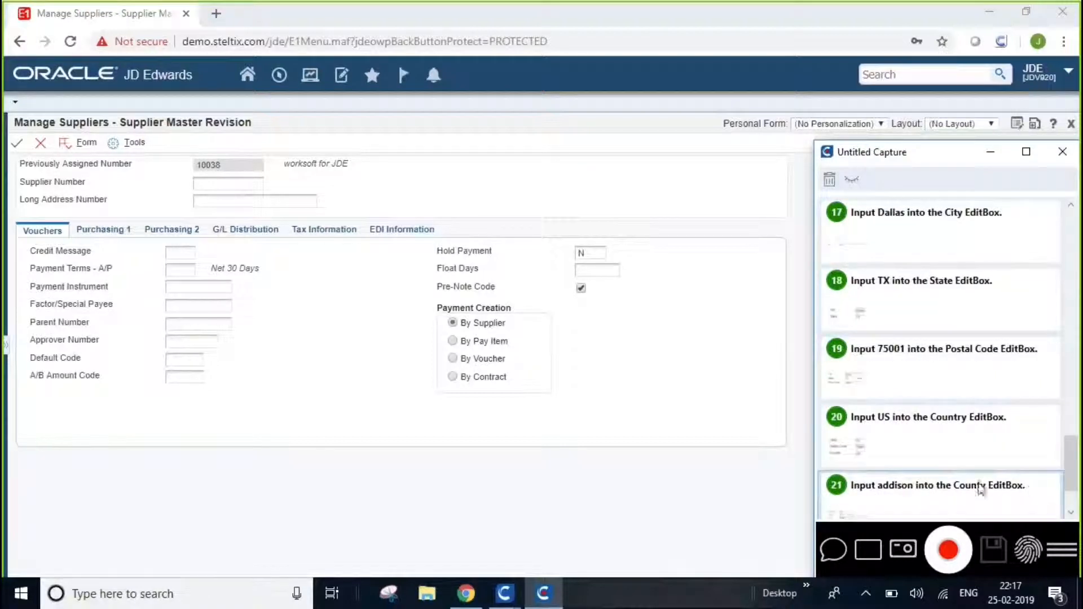